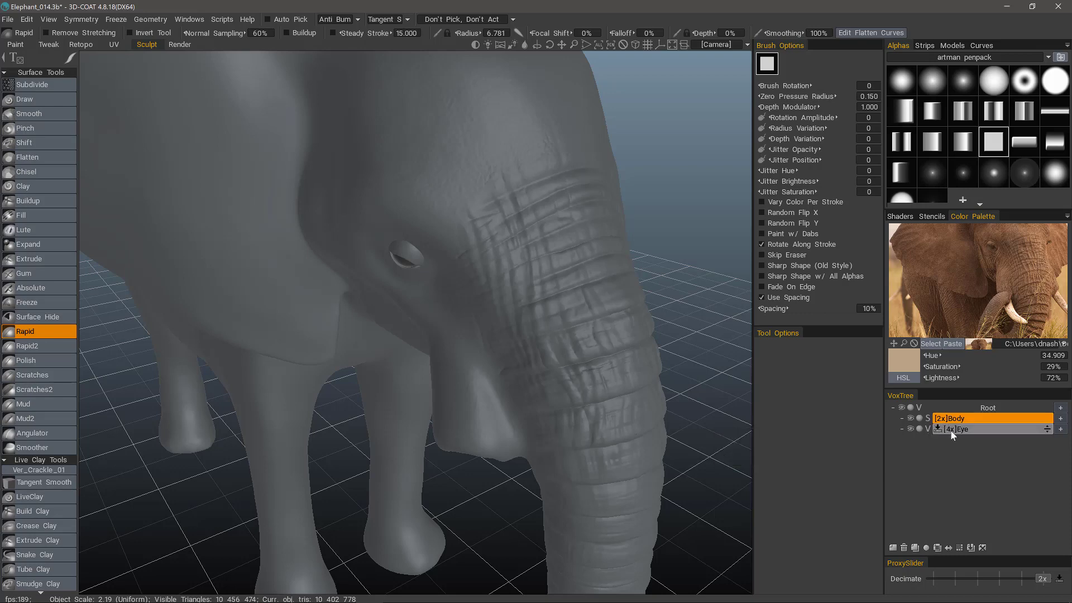
# Examine the voxel-mode tool list available for the Eye layer and reselect the Body layer
pyautogui.click(954, 427)
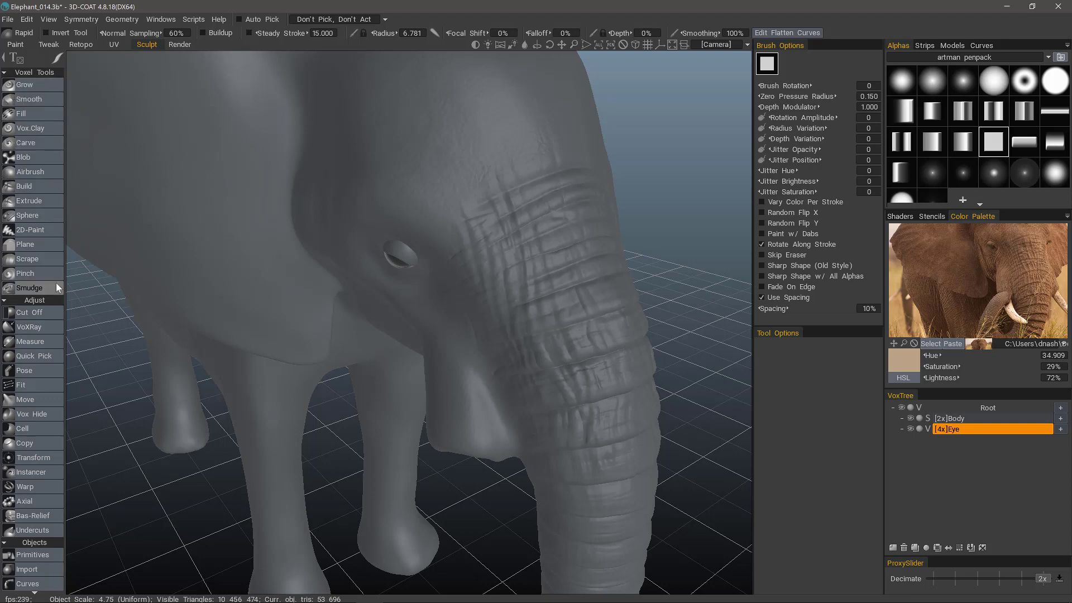
pyautogui.scroll(-5, 55, 413)
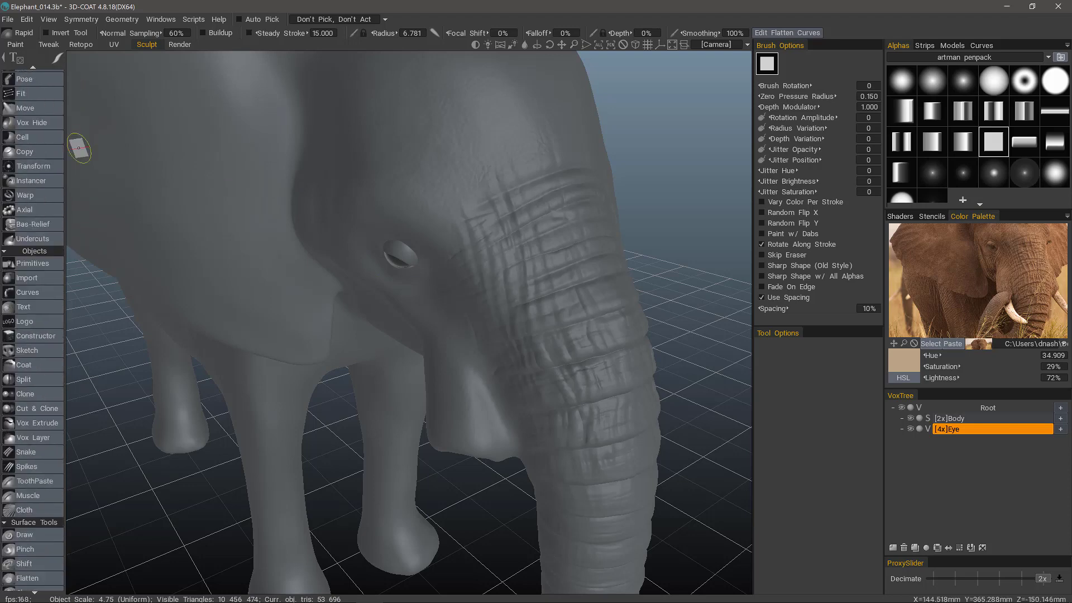
pyautogui.scroll(-1, 60, 418)
pyautogui.scroll(-2, 55, 475)
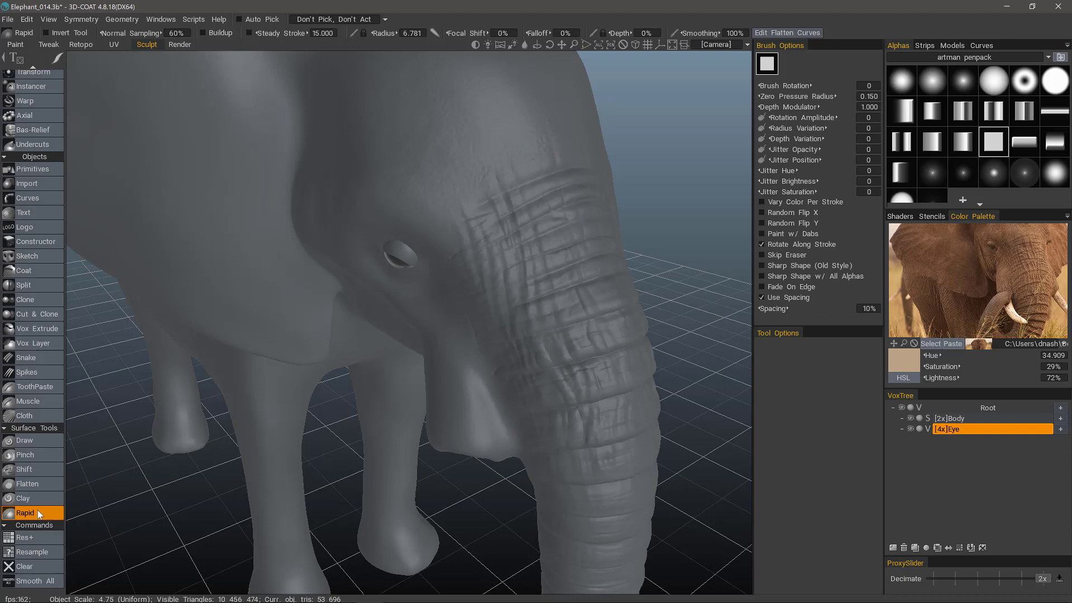
pyautogui.click(964, 419)
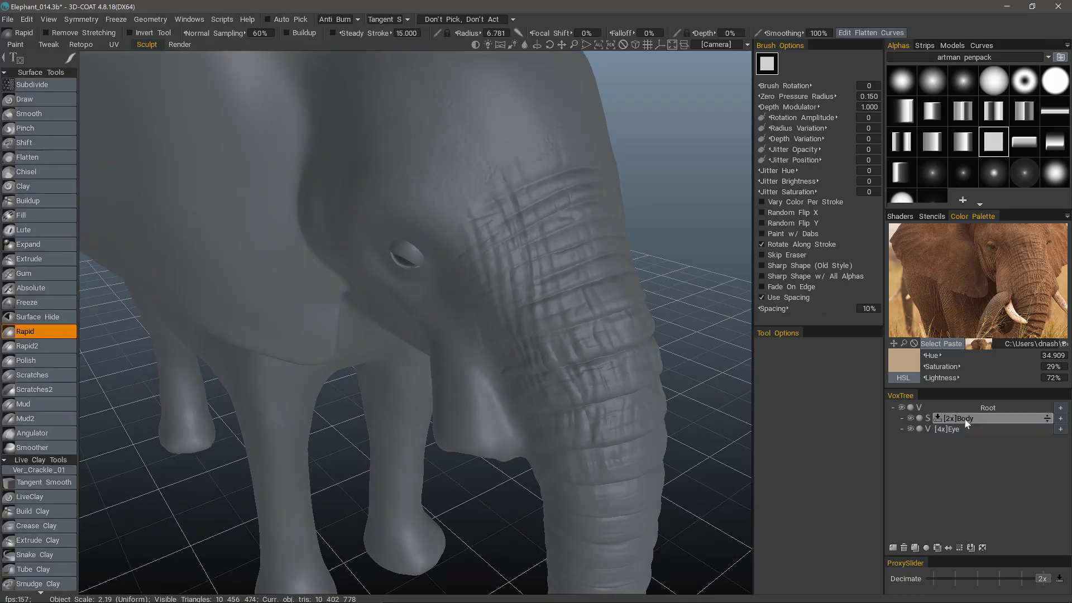
# Try four stacked horizontal bands across the elephant's forehead using the Rapid brush at 38% depth
pyautogui.keyDown('alt'); pyautogui.moveTo(447, 123); pyautogui.dragTo(483, 217); pyautogui.keyUp('alt')
pyautogui.moveTo(483, 216); pyautogui.dragTo(498, 229, button='right')
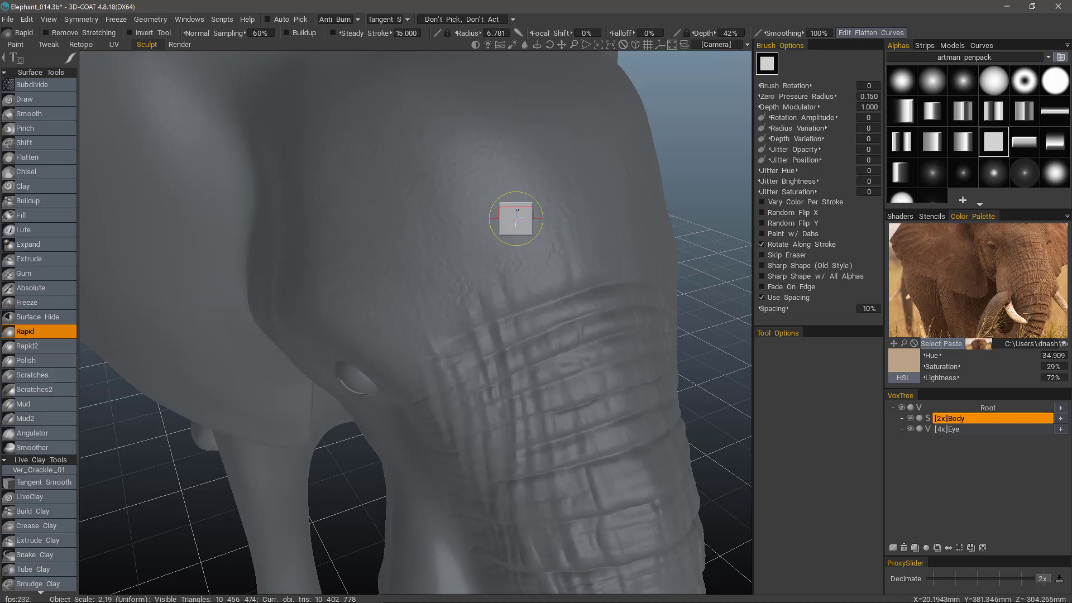
pyautogui.moveTo(517, 210); pyautogui.dragTo(518, 213, button='right')
pyautogui.moveTo(562, 213); pyautogui.dragTo(432, 266)
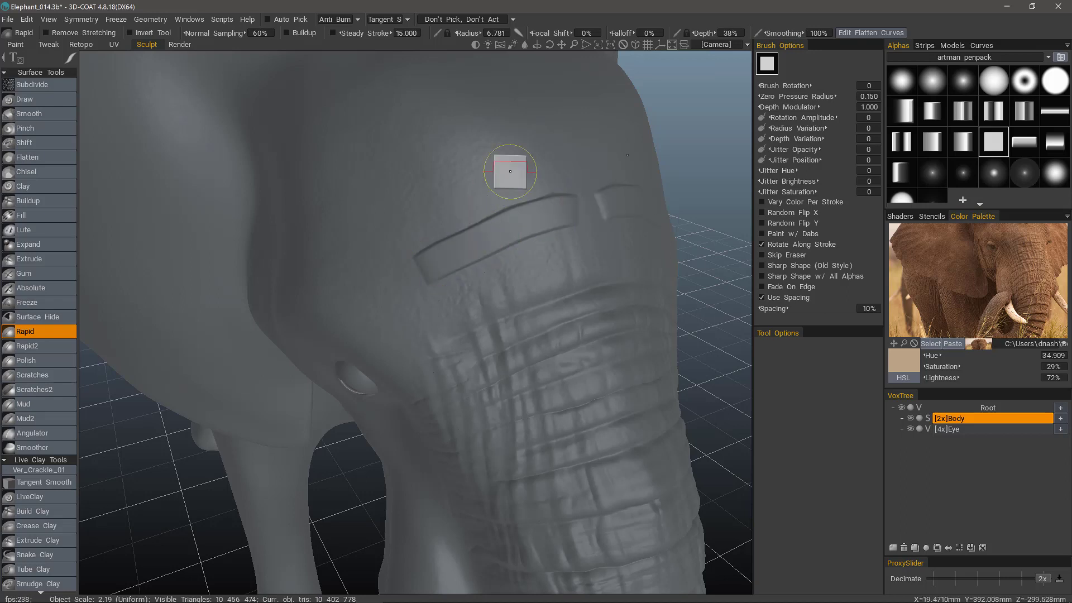
pyautogui.moveTo(532, 171); pyautogui.dragTo(423, 219)
pyautogui.moveTo(494, 127); pyautogui.dragTo(403, 174)
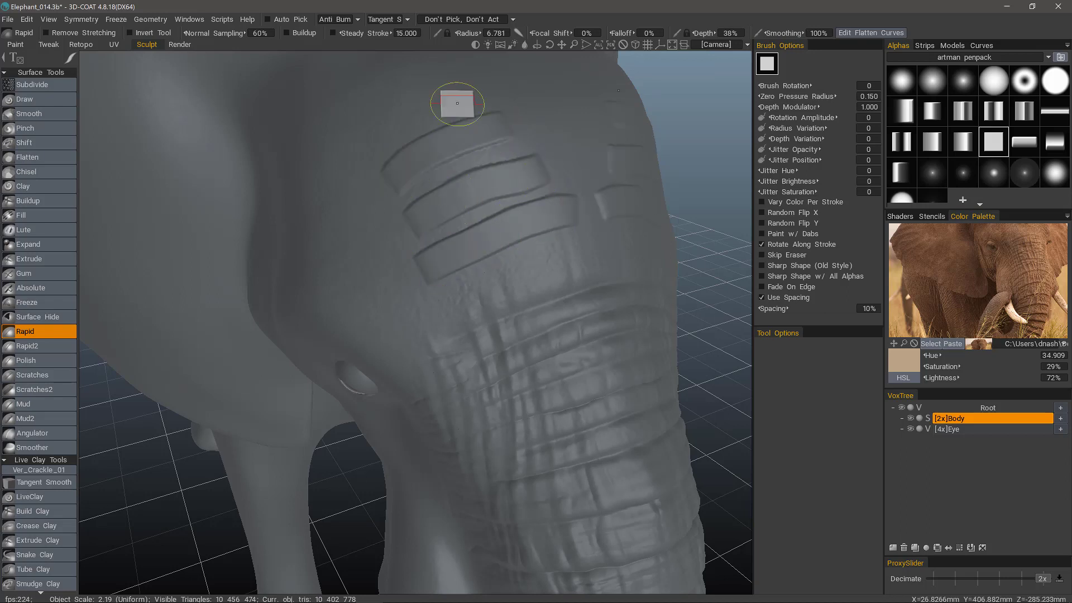
pyautogui.moveTo(457, 103); pyautogui.dragTo(374, 129)
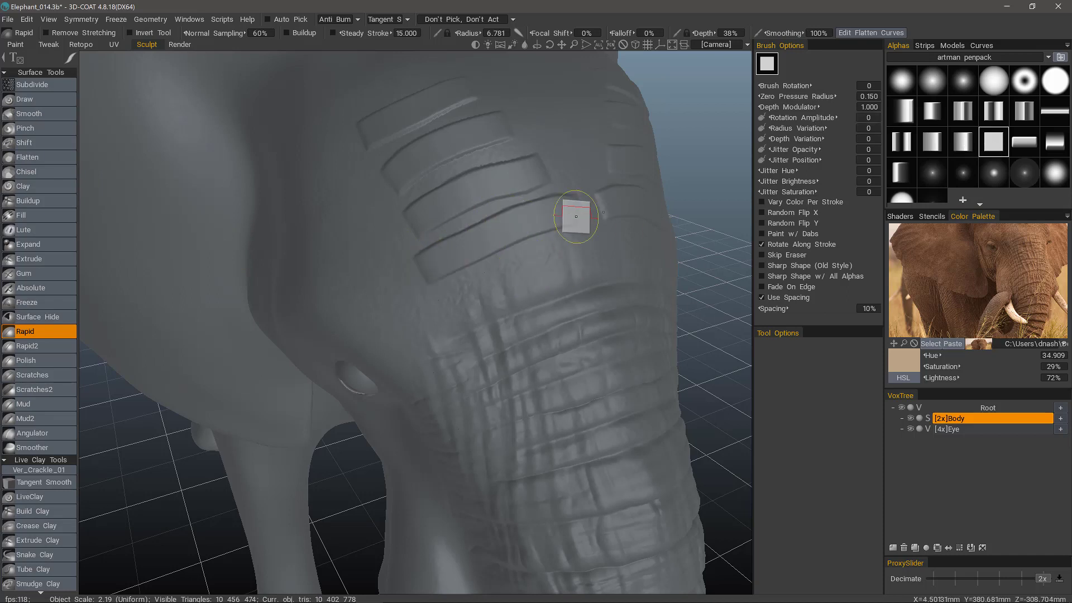
# Try five roughly vertical Rapid strokes side by side on the temple above the elephant's eye
pyautogui.keyDown('alt'); pyautogui.moveTo(358, 192); pyautogui.dragTo(400, 185); pyautogui.keyUp('alt')
pyautogui.moveTo(389, 148); pyautogui.dragTo(439, 307)
pyautogui.moveTo(375, 187); pyautogui.dragTo(412, 314)
pyautogui.moveTo(344, 176); pyautogui.dragTo(392, 310)
pyautogui.moveTo(350, 221); pyautogui.dragTo(375, 313)
pyautogui.moveTo(347, 259)
pyautogui.mouseDown()
pyautogui.moveTo(360, 318)
pyautogui.moveTo(352, 327)
pyautogui.mouseUp()
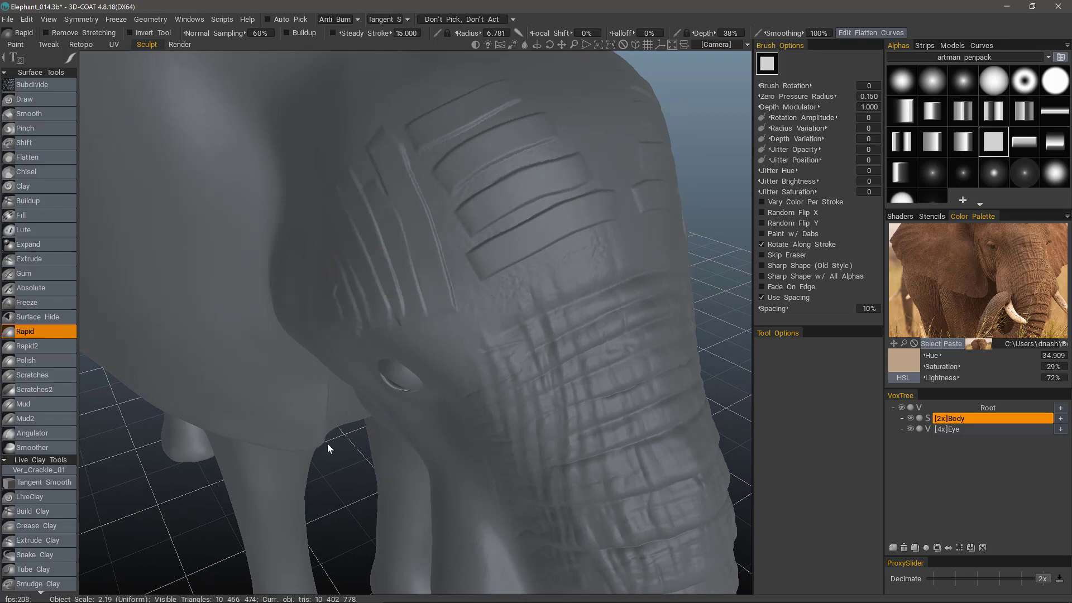
# Undo all the Rapid test strokes on the forehead and temple
pyautogui.hotkey('ctrl', 'z')
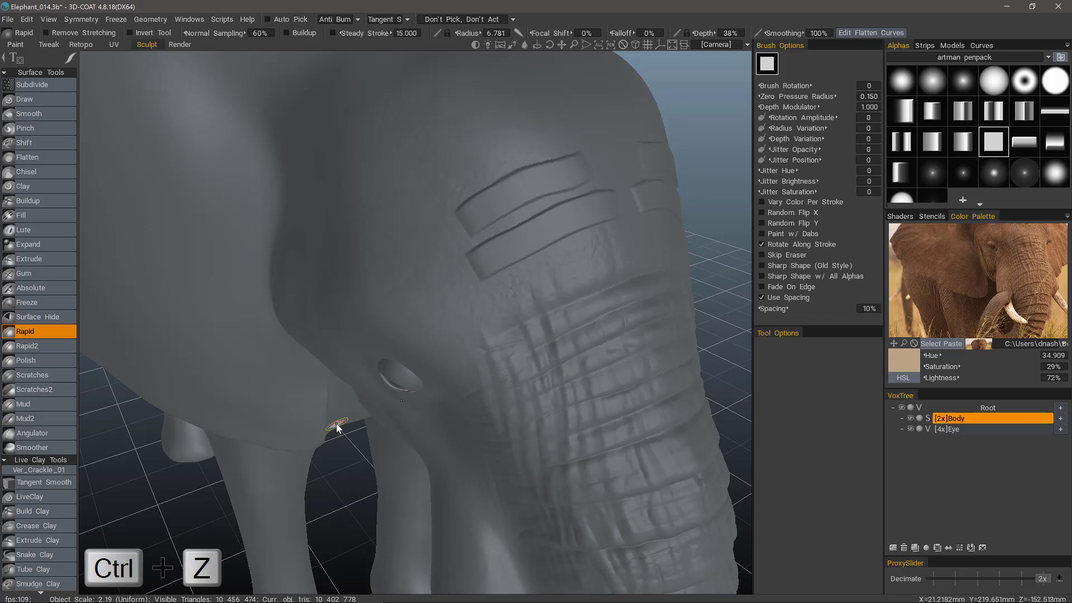
pyautogui.hotkey('ctrl', 'z')
pyautogui.hotkey('ctrl', 'z')
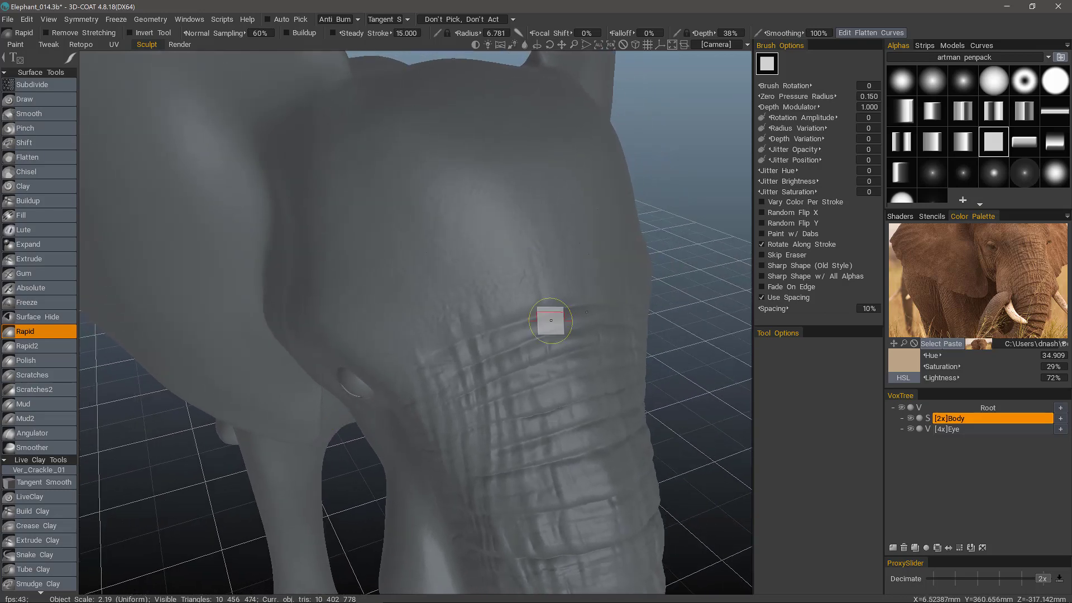
# Reduce the Rapid brush depth to 8% and sculpt subtle strokes across a smooth ring at mid-trunk
pyautogui.keyDown('alt'); pyautogui.moveTo(550, 320); pyautogui.dragTo(488, 304); pyautogui.keyUp('alt')
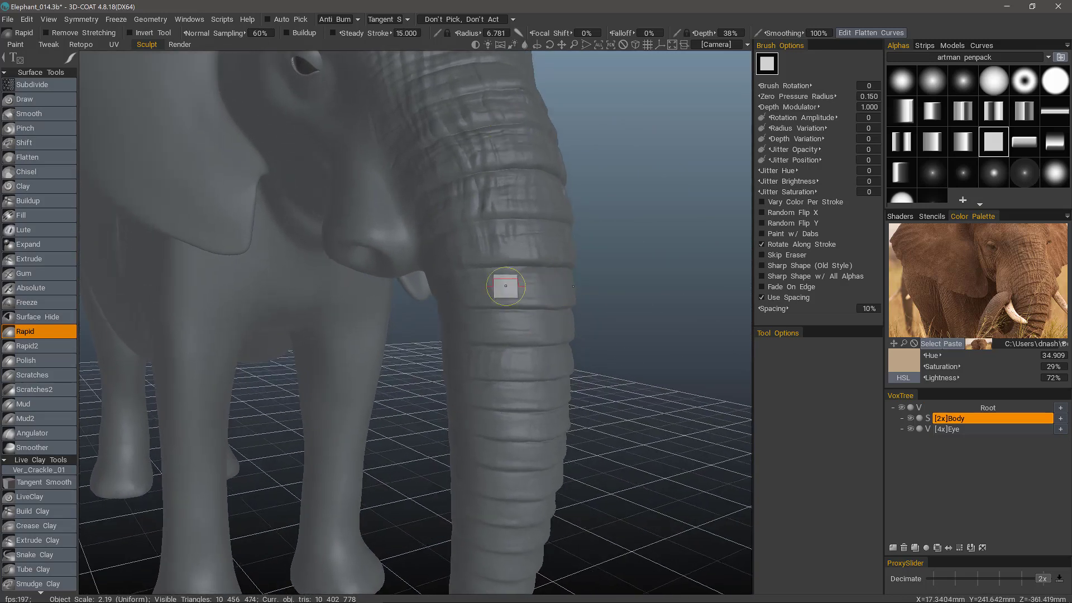
pyautogui.moveTo(503, 283)
pyautogui.keyDown('alt'); pyautogui.mouseDown()
pyautogui.moveTo(517, 246)
pyautogui.moveTo(533, 272)
pyautogui.mouseUp(); pyautogui.keyUp('alt')
pyautogui.moveTo(533, 273); pyautogui.dragTo(531, 281, button='right')
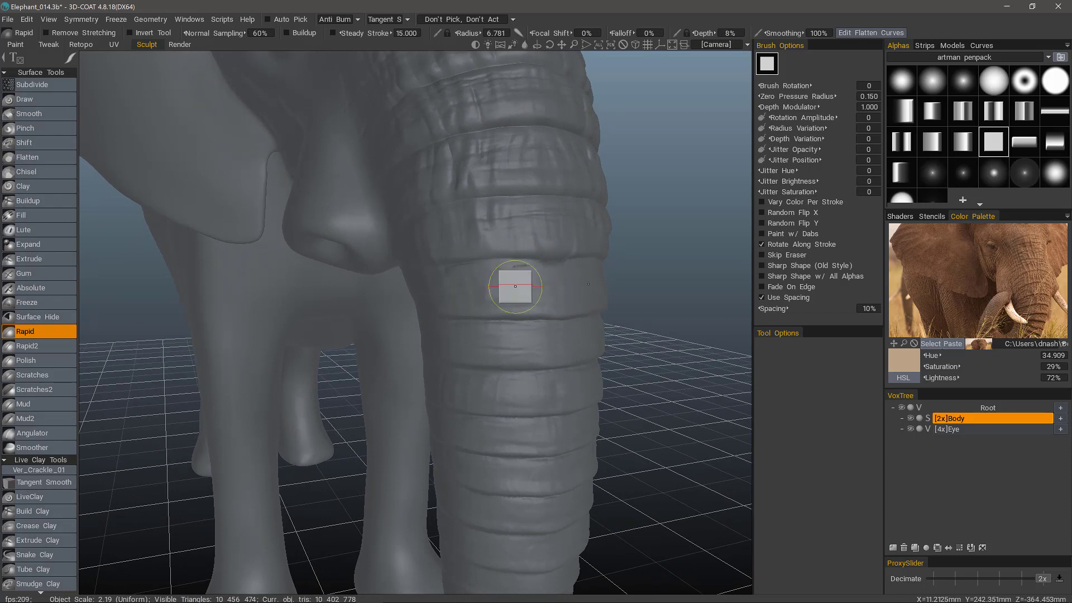
pyautogui.moveTo(503, 273)
pyautogui.mouseDown()
pyautogui.moveTo(485, 296)
pyautogui.moveTo(528, 276)
pyautogui.moveTo(491, 273)
pyautogui.moveTo(443, 296)
pyautogui.mouseUp()
pyautogui.moveTo(539, 282); pyautogui.dragTo(457, 294)
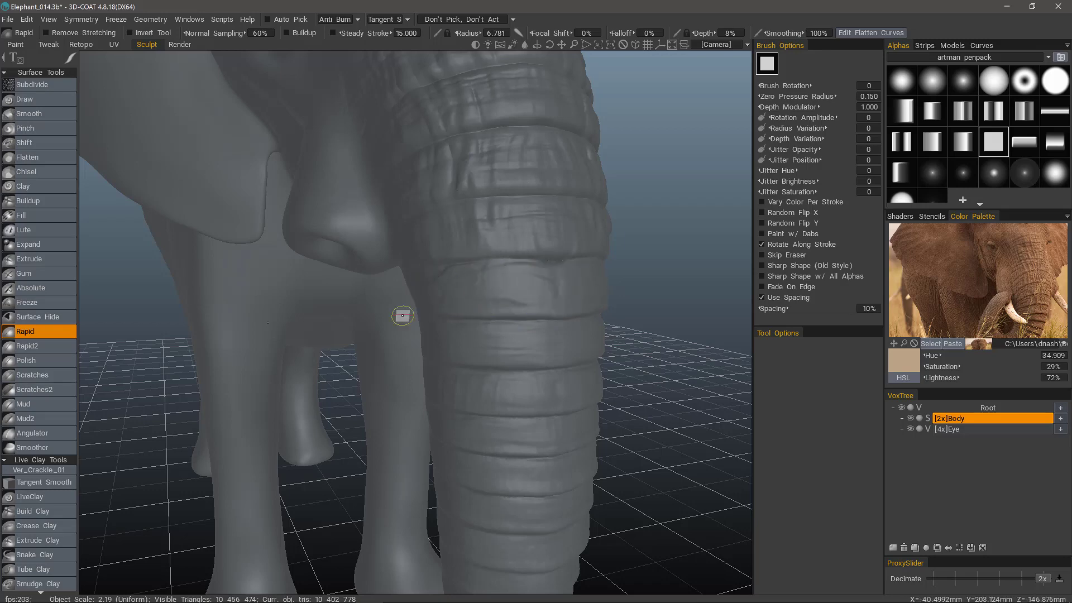
# Lower the depth to 5% and the radius to 5.240 while sculpting fine wrinkles on the next trunk rings down
pyautogui.moveTo(402, 316); pyautogui.dragTo(510, 309, button='middle')
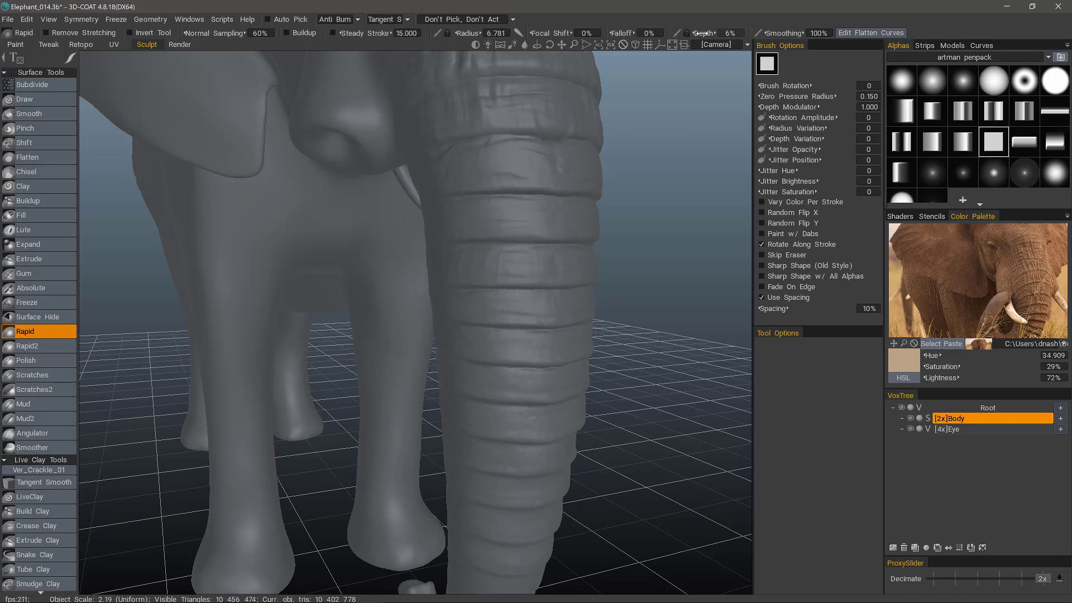
pyautogui.moveTo(701, 33); pyautogui.dragTo(696, 33)
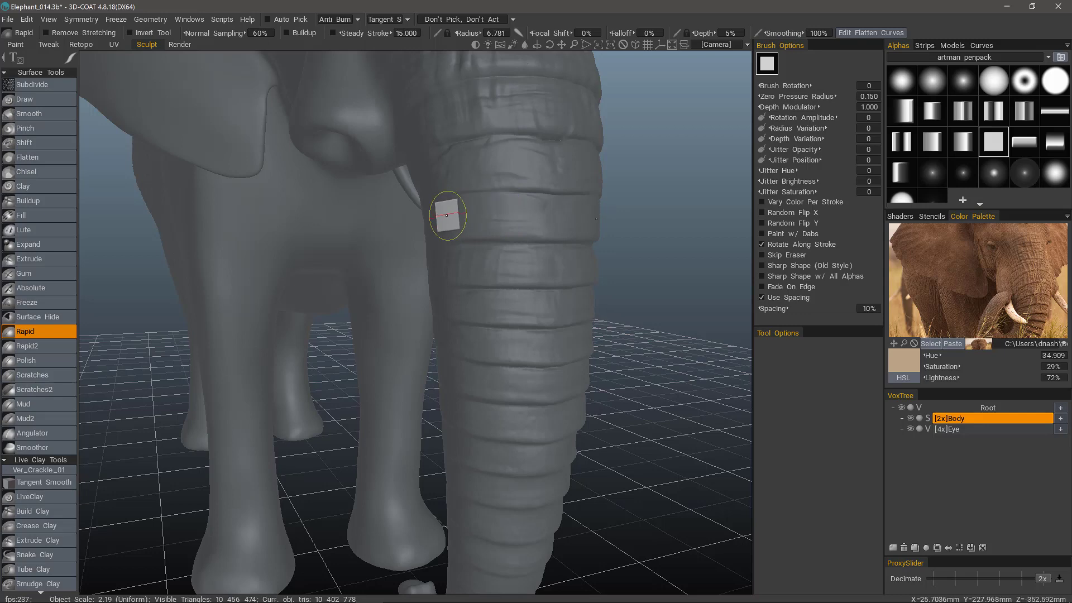
pyautogui.moveTo(546, 263); pyautogui.dragTo(491, 262)
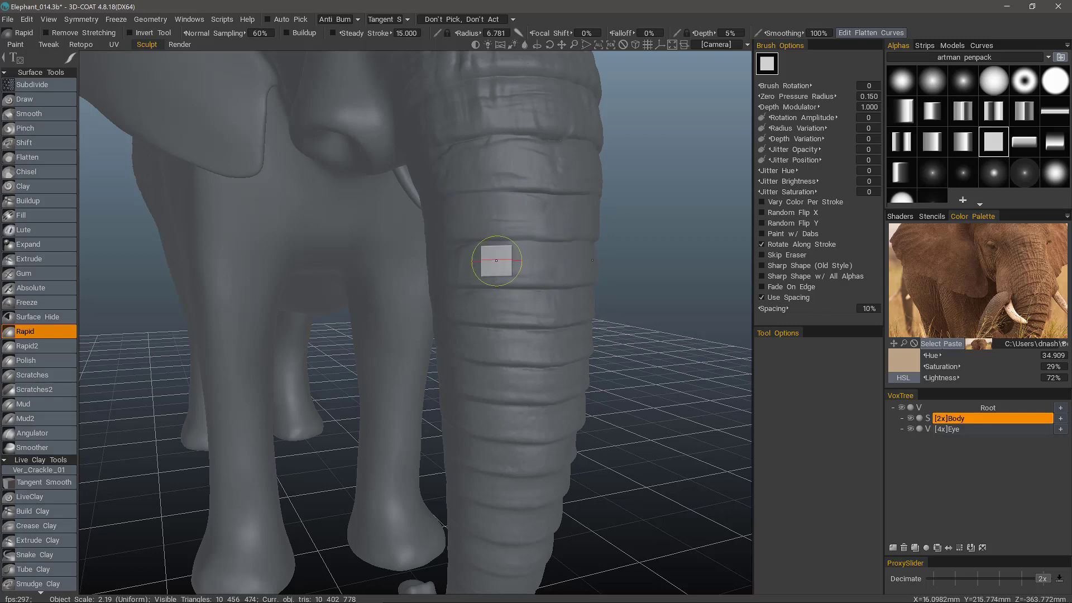
pyautogui.moveTo(456, 261)
pyautogui.keyDown('alt'); pyautogui.mouseDown()
pyautogui.moveTo(433, 308)
pyautogui.moveTo(510, 281)
pyautogui.mouseUp(); pyautogui.keyUp('alt')
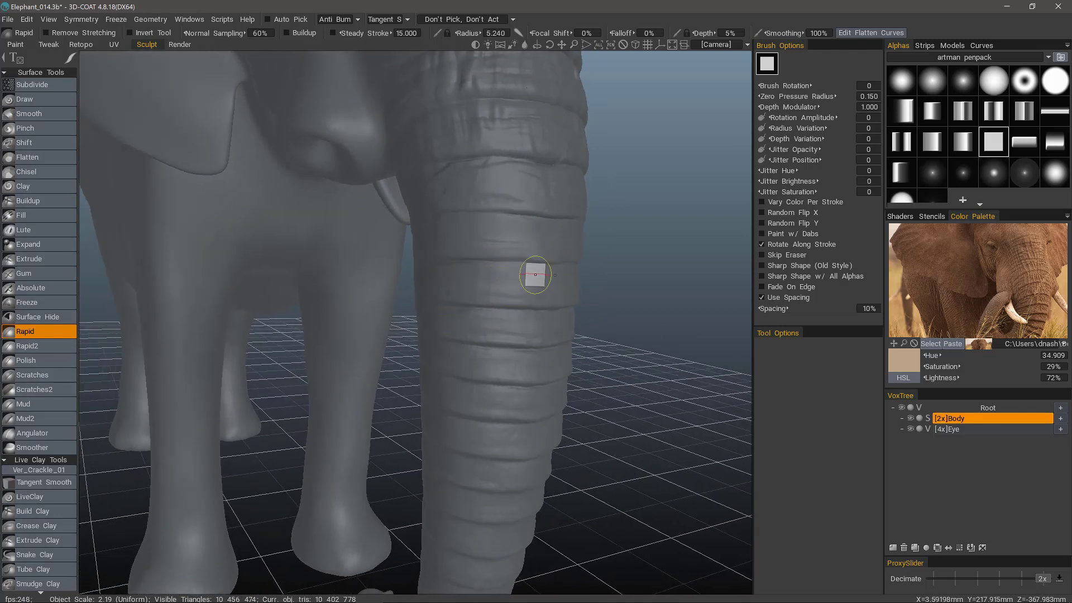
pyautogui.moveTo(519, 284); pyautogui.dragTo(442, 279)
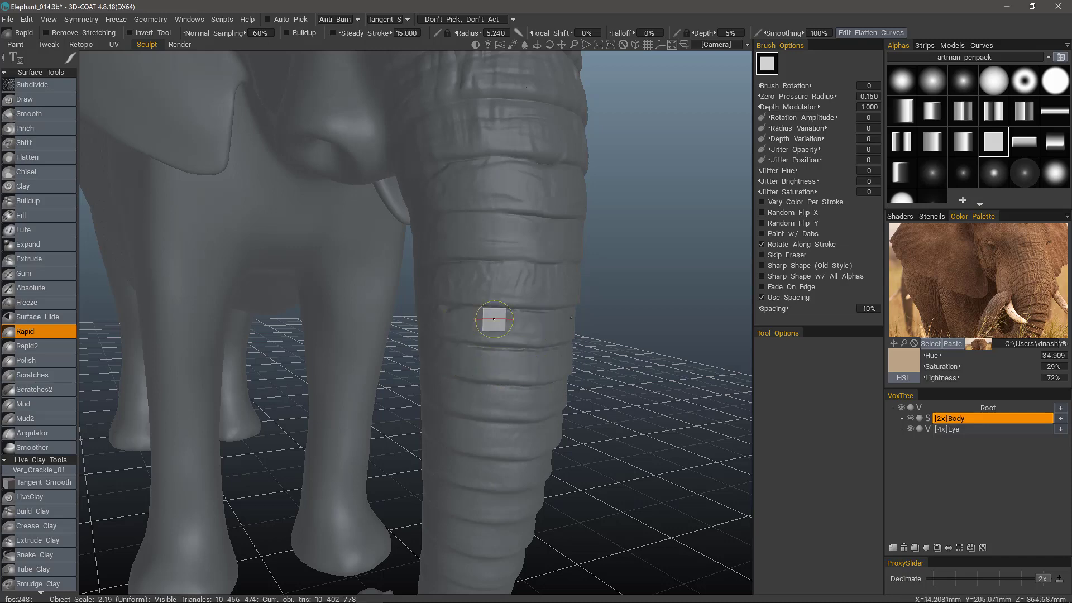
# Try a vertical Rapid stroke down across the horizontal wrinkles between the forehead and upper trunk
pyautogui.moveTo(434, 337)
pyautogui.keyDown('alt'); pyautogui.mouseDown()
pyautogui.moveTo(428, 402)
pyautogui.moveTo(436, 342)
pyautogui.mouseUp(); pyautogui.keyUp('alt')
pyautogui.keyDown('alt'); pyautogui.moveTo(436, 343); pyautogui.dragTo(398, 373, button='right'); pyautogui.keyUp('alt')
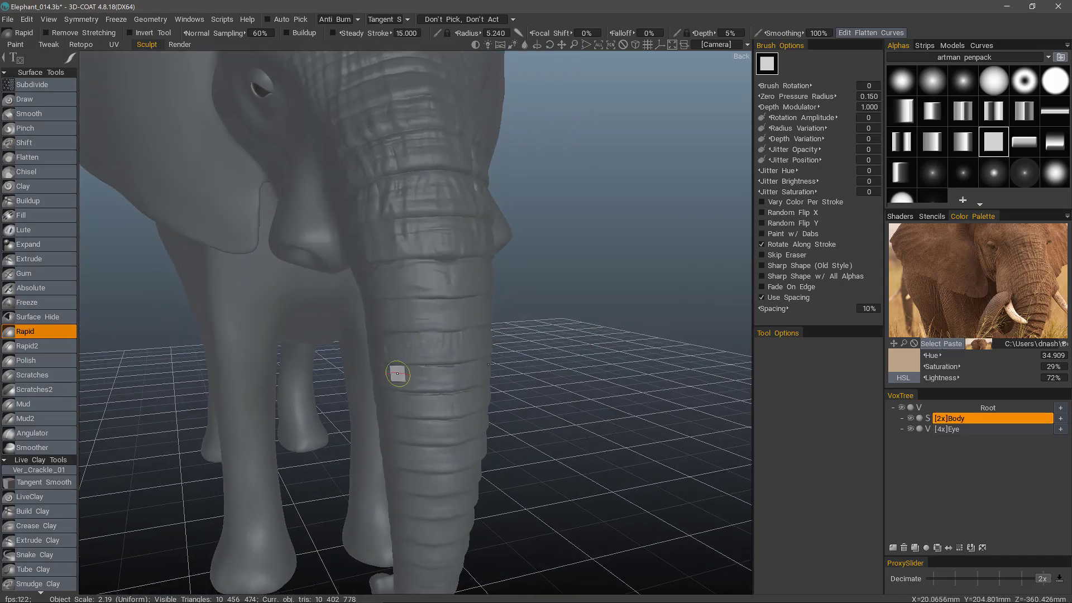
pyautogui.moveTo(397, 374)
pyautogui.keyDown('alt'); pyautogui.mouseDown()
pyautogui.moveTo(412, 423)
pyautogui.moveTo(477, 421)
pyautogui.moveTo(493, 404)
pyautogui.moveTo(457, 213)
pyautogui.moveTo(487, 195)
pyautogui.mouseUp(); pyautogui.keyUp('alt')
pyautogui.moveTo(487, 194)
pyautogui.keyDown('alt'); pyautogui.mouseDown(button='right')
pyautogui.moveTo(472, 175)
pyautogui.moveTo(467, 191)
pyautogui.mouseUp(button='right'); pyautogui.keyUp('alt')
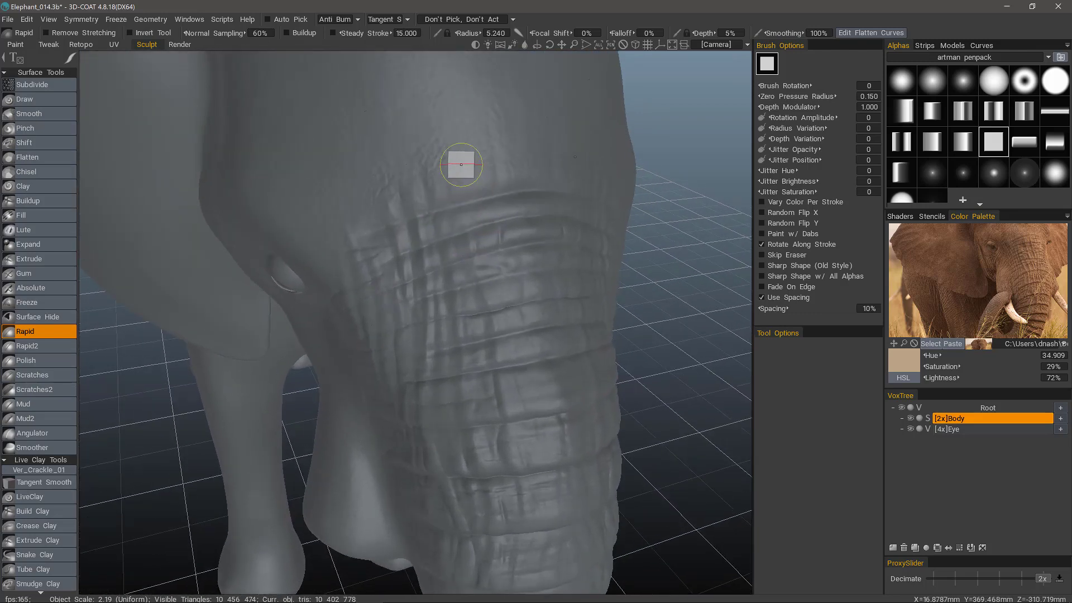
pyautogui.moveTo(481, 355); pyautogui.dragTo(481, 355)
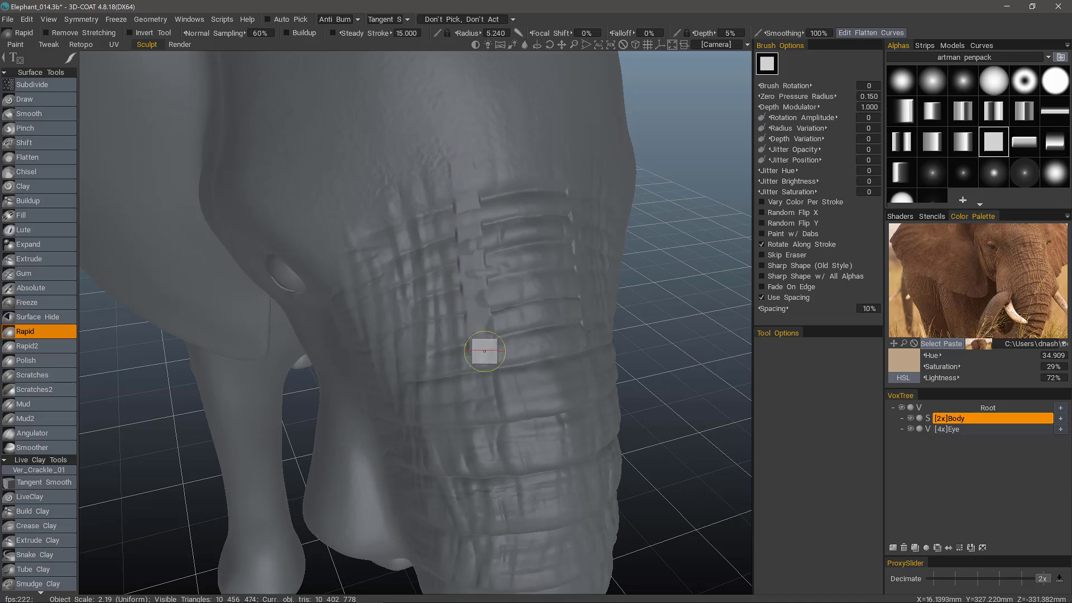
# Try a Clay stroke with the square alpha down the same wrinkles, beside the Rapid stroke
pyautogui.keyDown('alt'); pyautogui.moveTo(467, 171); pyautogui.dragTo(456, 227); pyautogui.keyUp('alt')
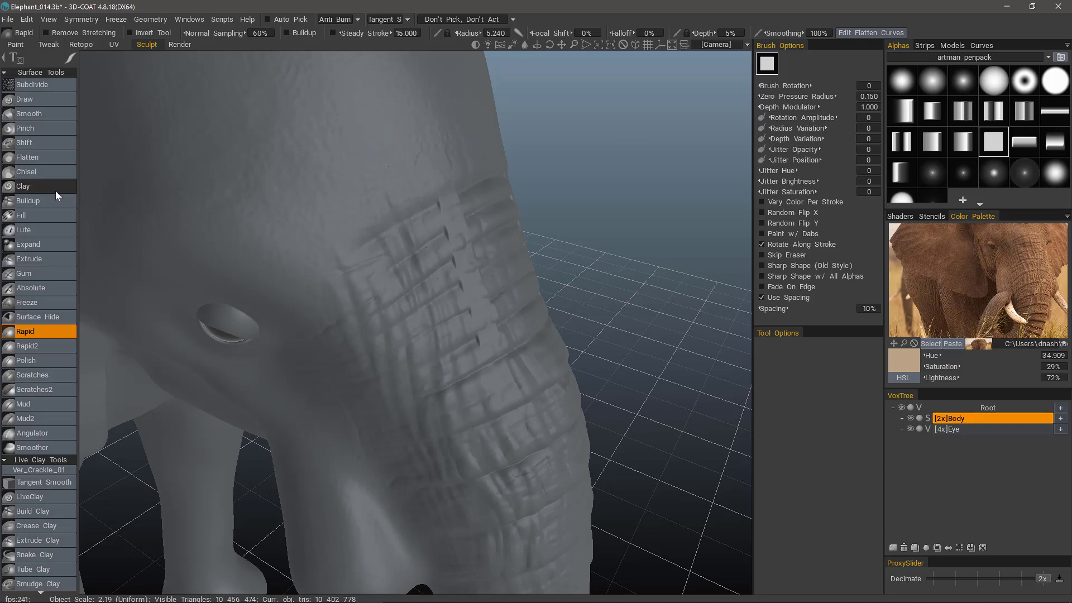
pyautogui.keyDown('alt'); pyautogui.moveTo(397, 194); pyautogui.dragTo(427, 197); pyautogui.keyUp('alt')
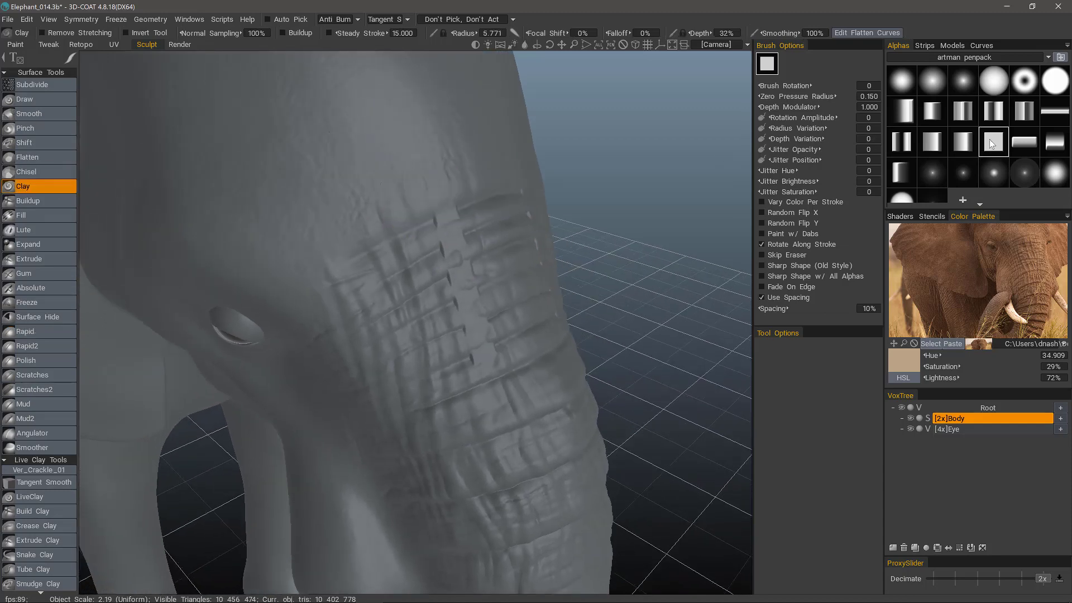
pyautogui.moveTo(681, 225)
pyautogui.keyDown('alt'); pyautogui.mouseDown()
pyautogui.moveTo(502, 163)
pyautogui.moveTo(450, 179)
pyautogui.moveTo(443, 221)
pyautogui.moveTo(466, 353)
pyautogui.mouseUp(); pyautogui.keyUp('alt')
pyautogui.keyDown('alt'); pyautogui.moveTo(454, 441); pyautogui.dragTo(379, 186); pyautogui.keyUp('alt')
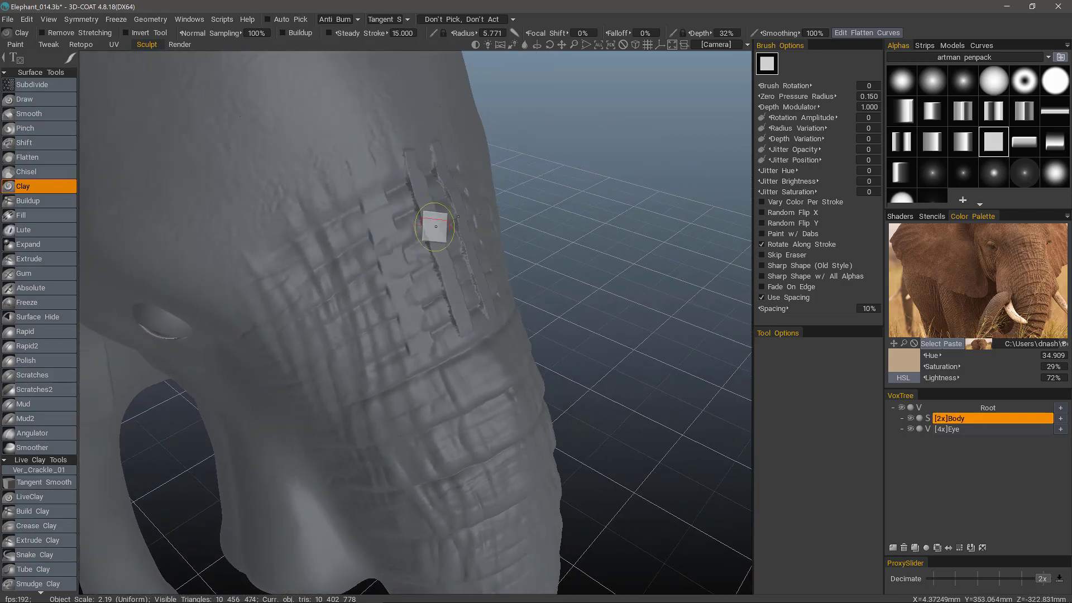
# Try an Extrude stroke with the square alpha down the wrinkles on the eye side of the Rapid stroke
pyautogui.moveTo(421, 201)
pyautogui.keyDown('alt'); pyautogui.mouseDown()
pyautogui.moveTo(455, 389)
pyautogui.moveTo(311, 247)
pyautogui.moveTo(133, 241)
pyautogui.moveTo(62, 256)
pyautogui.mouseUp(); pyautogui.keyUp('alt')
pyautogui.click(28, 258)
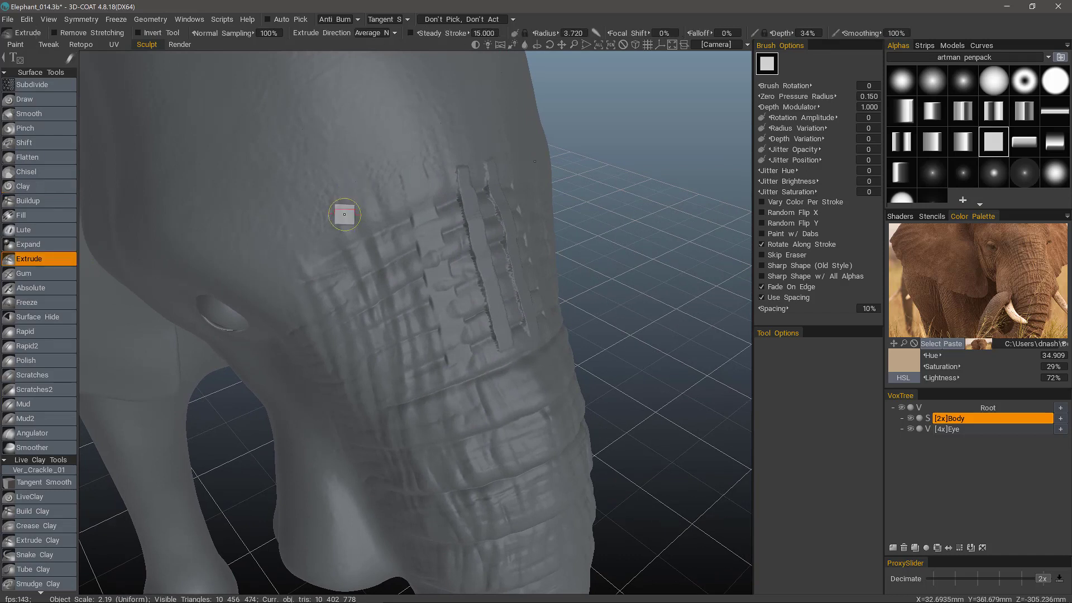
pyautogui.keyDown('alt'); pyautogui.moveTo(278, 211); pyautogui.dragTo(392, 229); pyautogui.keyUp('alt')
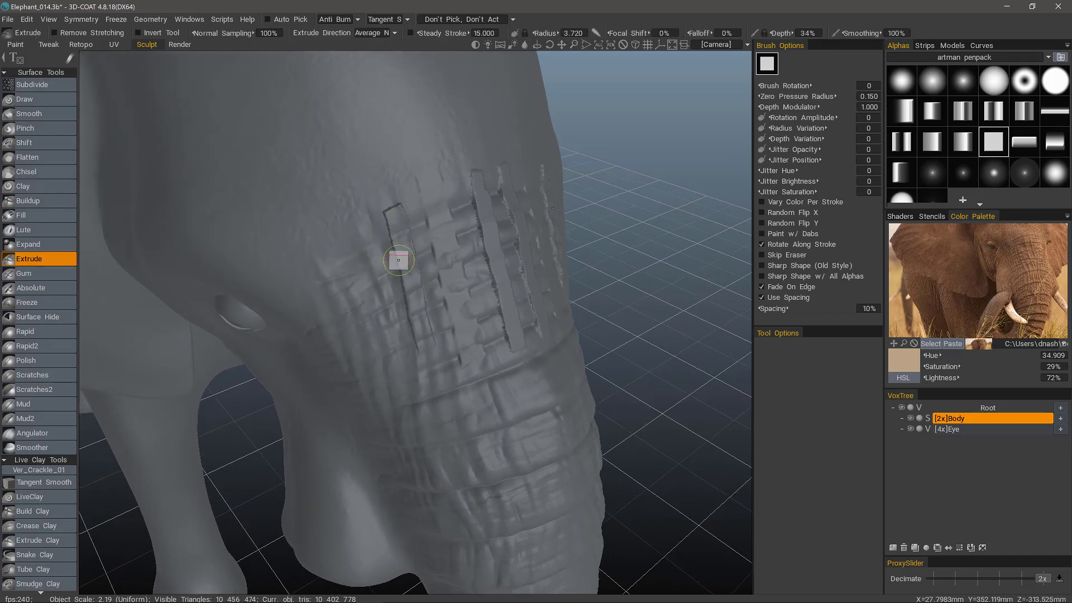
pyautogui.keyDown('alt'); pyautogui.moveTo(398, 223); pyautogui.dragTo(458, 352); pyautogui.keyUp('alt')
# Try the Absolute tool near the wrinkles and undo all the comparison strokes, returning to the Rapid brush
pyautogui.click(58, 289)
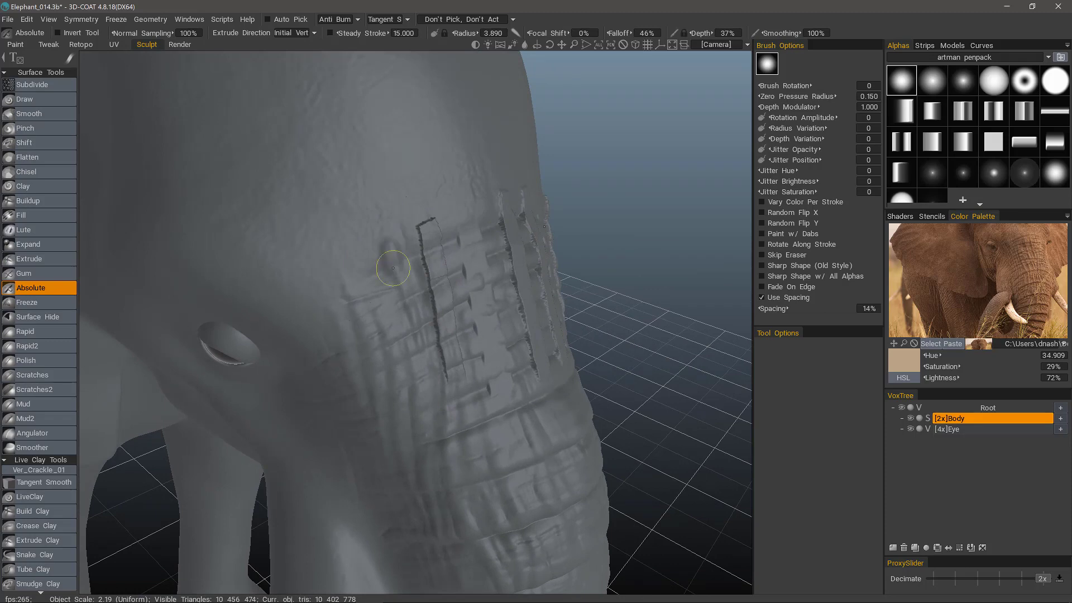
pyautogui.moveTo(431, 403)
pyautogui.keyDown('alt'); pyautogui.mouseDown()
pyautogui.moveTo(447, 495)
pyautogui.moveTo(467, 474)
pyautogui.mouseUp(); pyautogui.keyUp('alt')
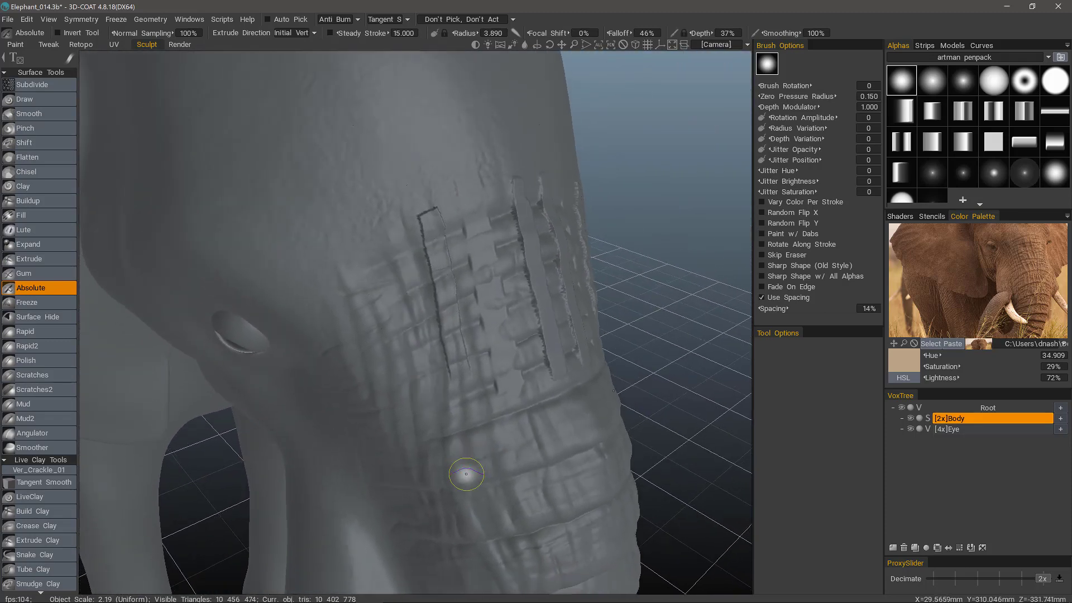
pyautogui.hotkey('ctrl', 'z')
pyautogui.hotkey('ctrl', 'z')
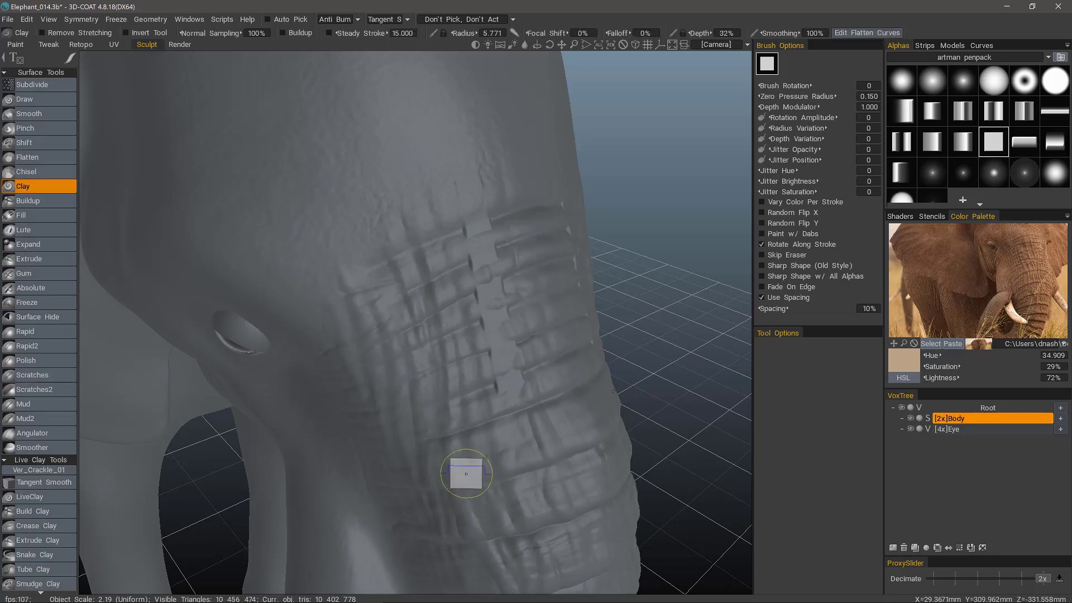
pyautogui.hotkey('ctrl', 'z')
pyautogui.moveTo(466, 474)
pyautogui.keyDown('alt'); pyautogui.mouseDown(button='right')
pyautogui.moveTo(259, 350)
pyautogui.moveTo(110, 350)
pyautogui.mouseUp(button='right'); pyautogui.keyUp('alt')
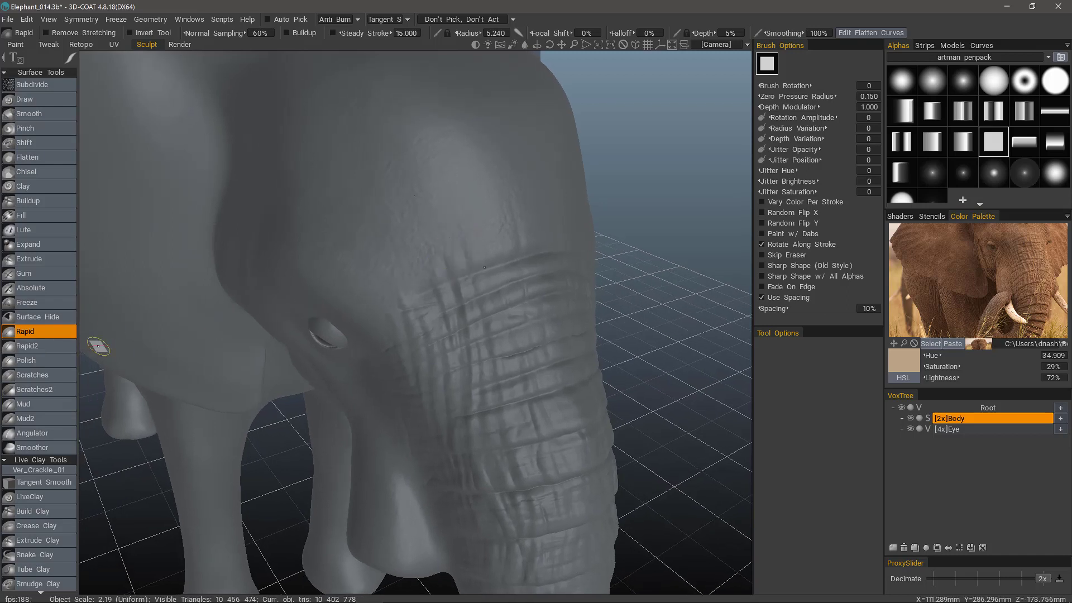
# Load the Polish brush preset from the sculpting presets
pyautogui.press('1')
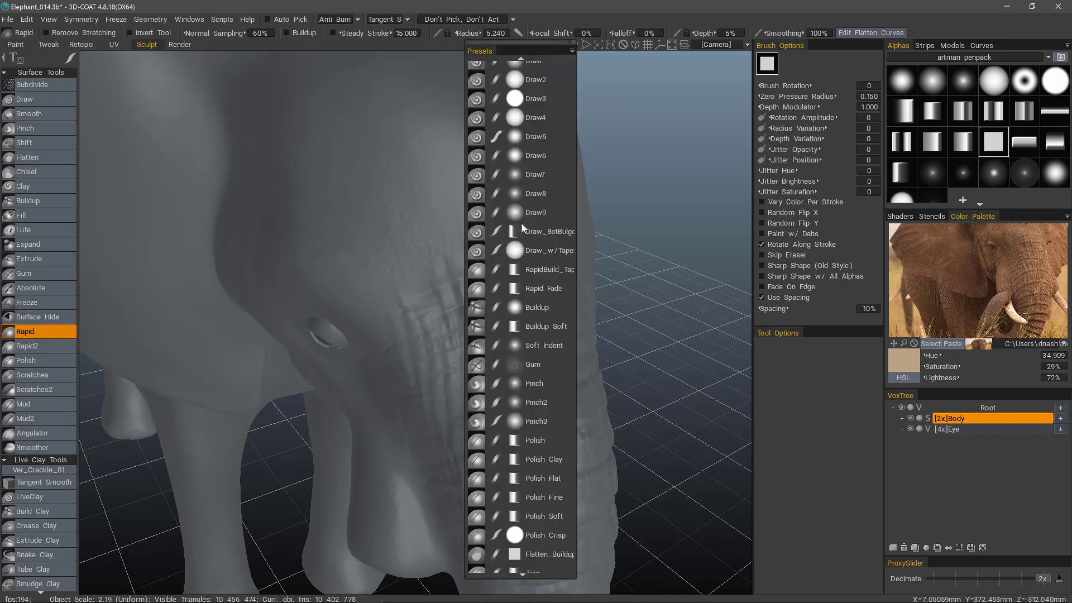
pyautogui.moveTo(535, 50); pyautogui.dragTo(615, 70)
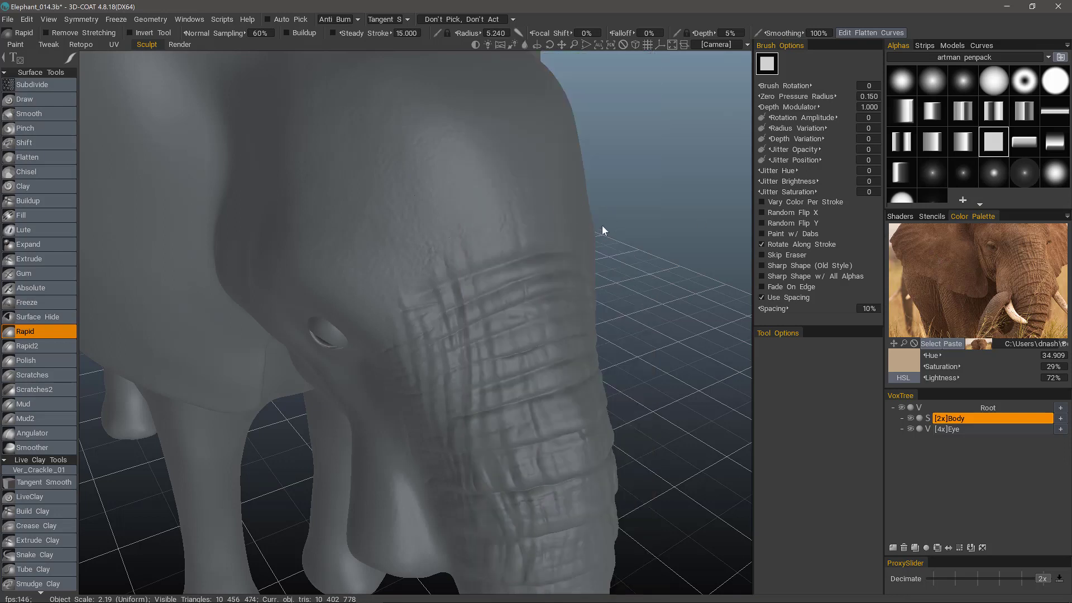
pyautogui.press('space')
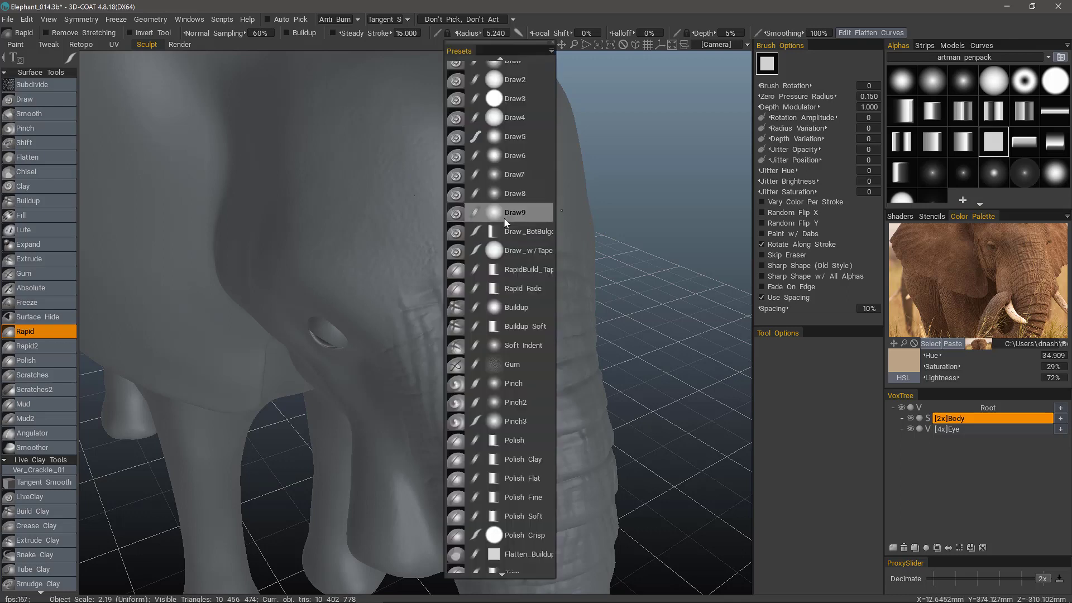
pyautogui.click(520, 444)
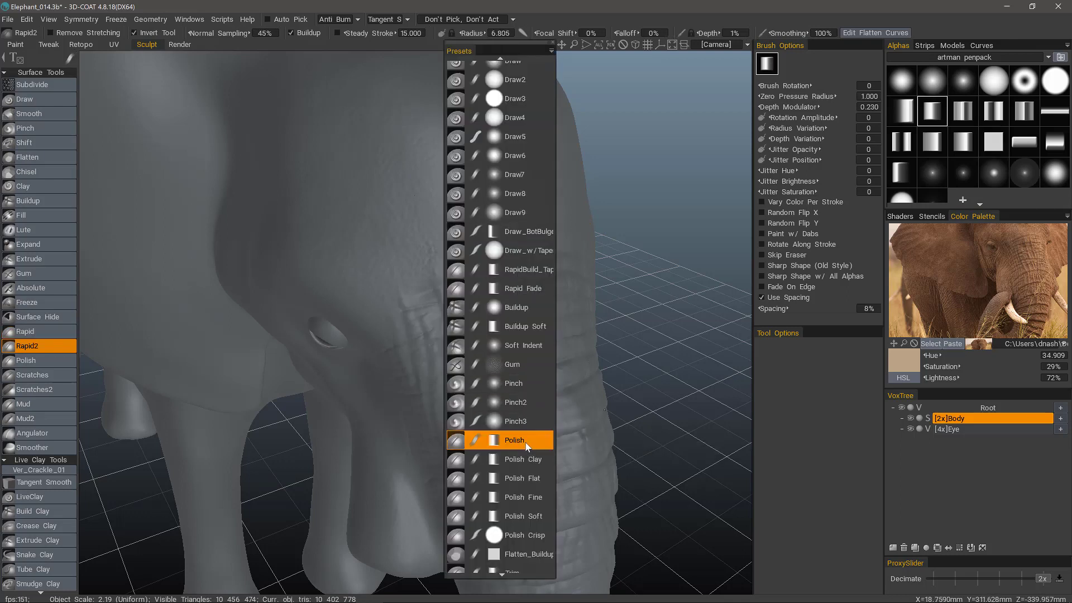
# Load the Polish Crisp brush preset from the sculpting presets
pyautogui.moveTo(670, 436); pyautogui.dragTo(636, 475)
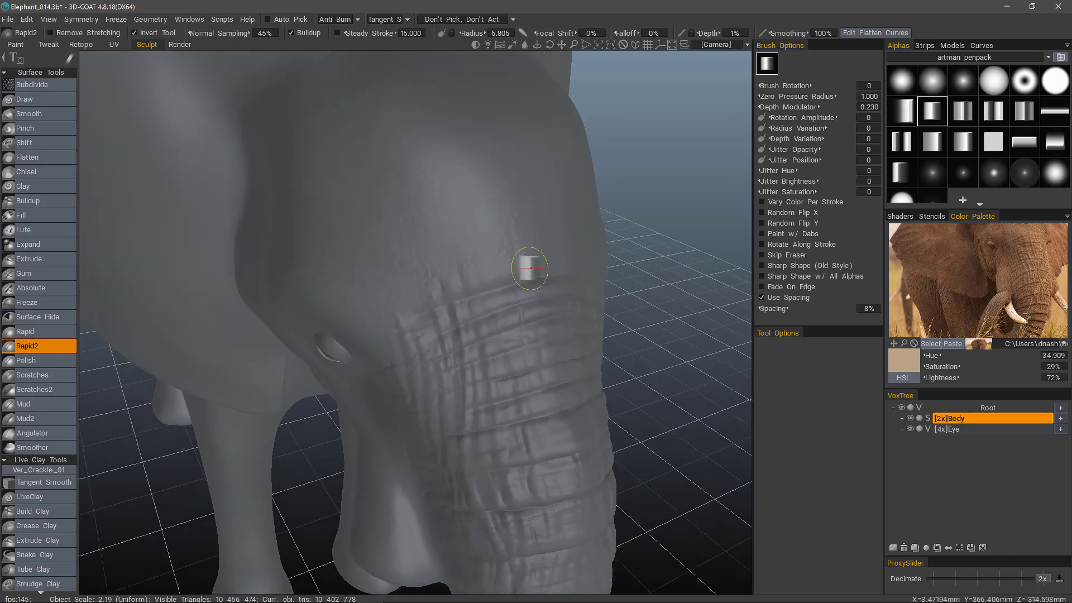
pyautogui.press('space')
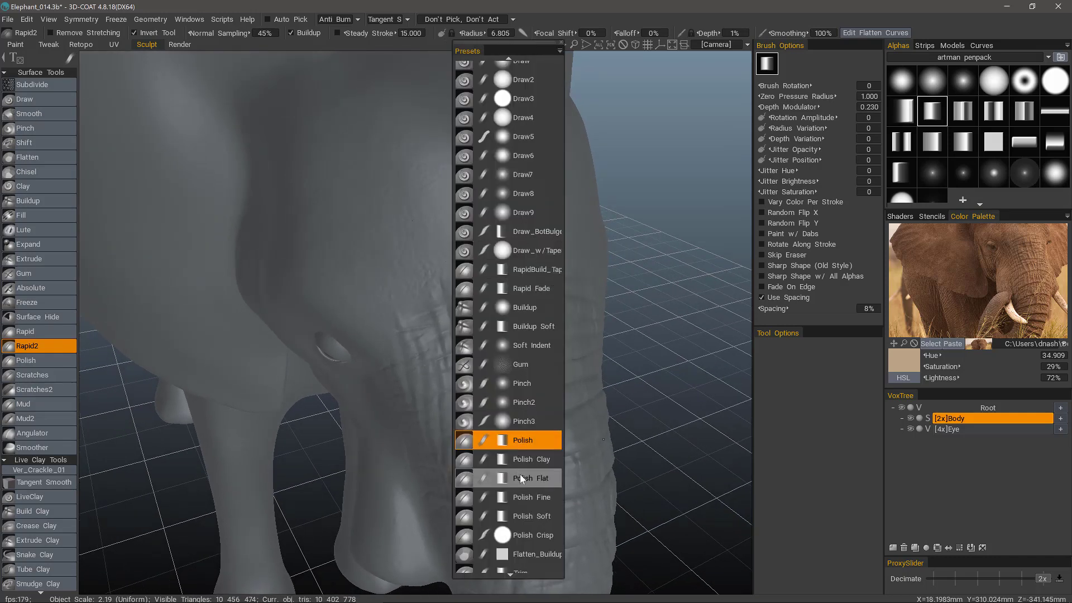
pyautogui.click(533, 538)
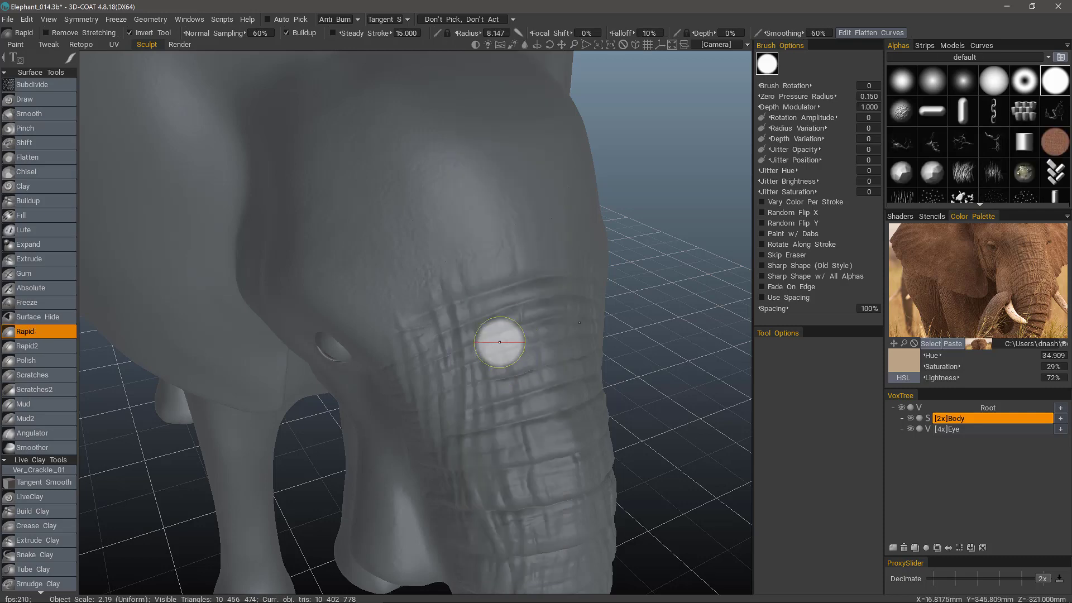
# Try a Polish Crisp stroke down the wrinkles at the top of the trunk and undo it
pyautogui.moveTo(507, 292); pyautogui.dragTo(492, 173, button='middle')
pyautogui.keyDown('alt'); pyautogui.moveTo(492, 174); pyautogui.dragTo(469, 203); pyautogui.keyUp('alt')
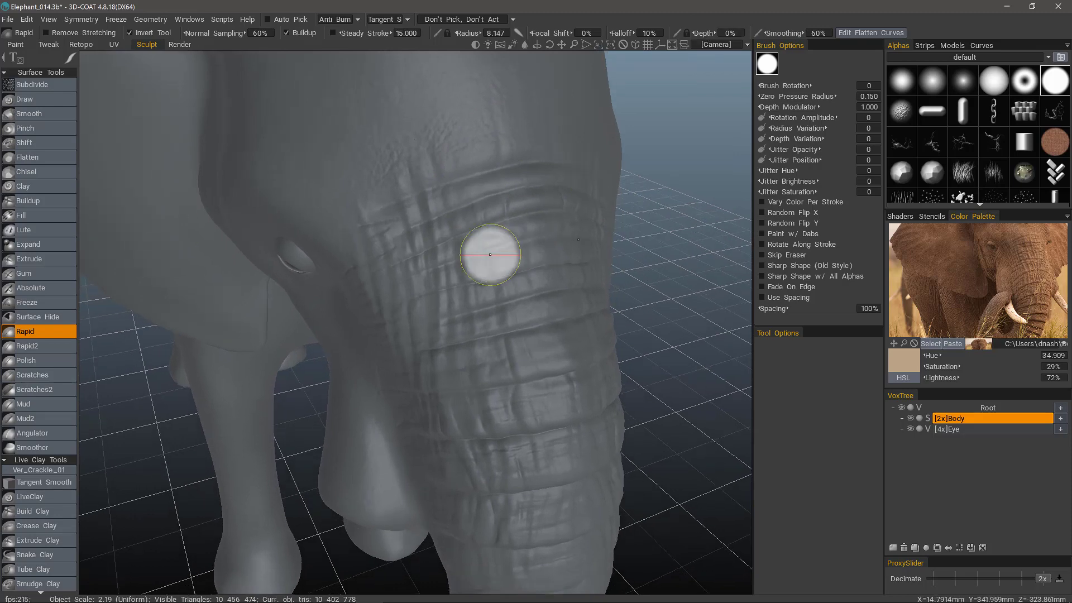
pyautogui.keyDown('alt'); pyautogui.moveTo(491, 196); pyautogui.dragTo(522, 105); pyautogui.keyUp('alt')
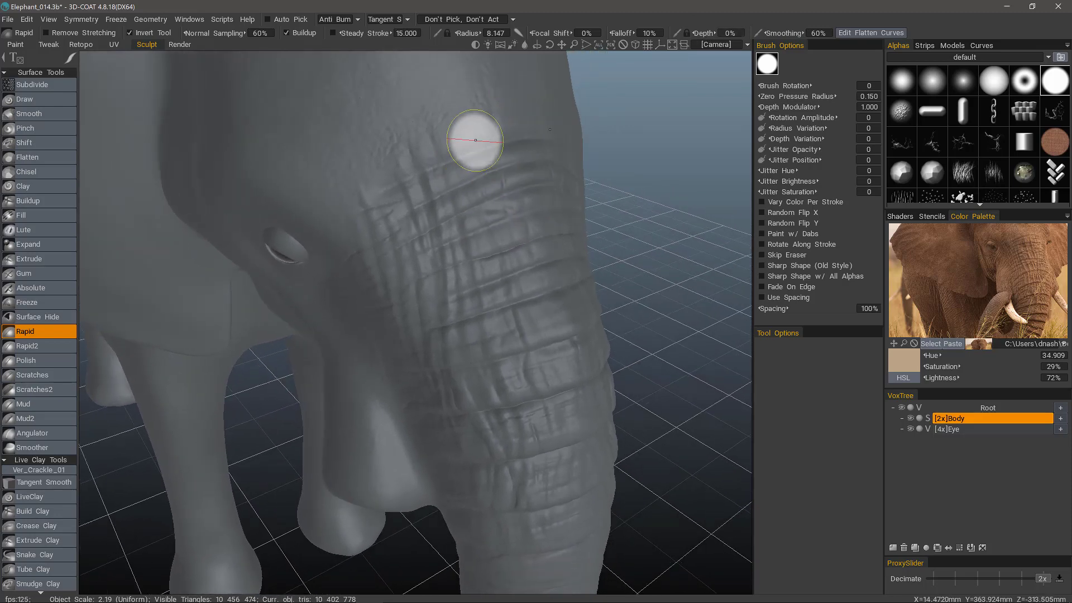
pyautogui.moveTo(471, 135); pyautogui.dragTo(530, 353)
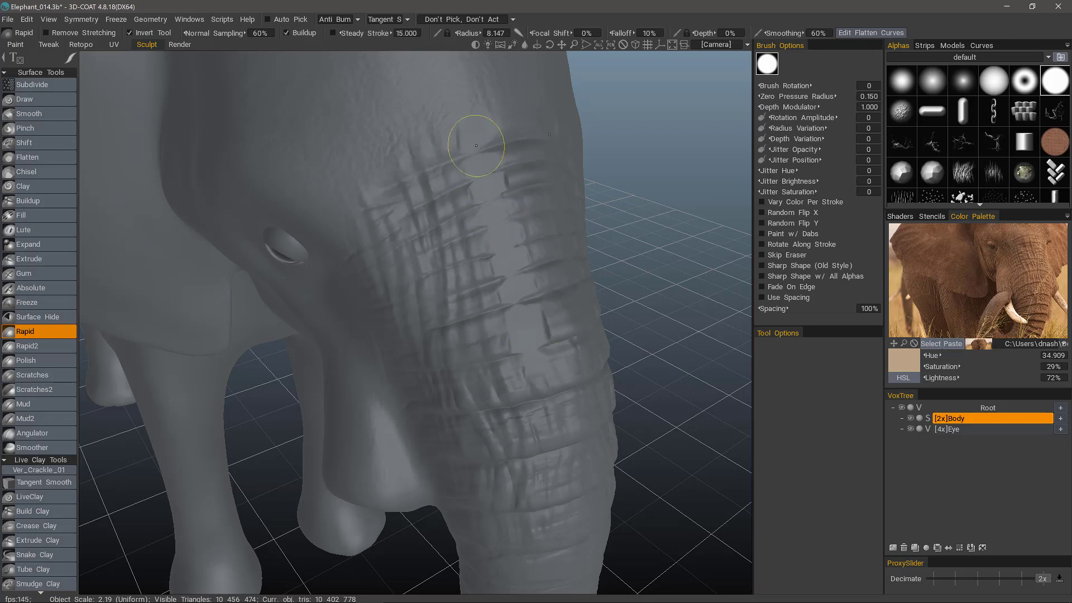
pyautogui.moveTo(530, 322)
pyautogui.keyDown('alt'); pyautogui.mouseDown()
pyautogui.moveTo(508, 434)
pyautogui.moveTo(526, 414)
pyautogui.moveTo(517, 163)
pyautogui.mouseUp(); pyautogui.keyUp('alt')
pyautogui.hotkey('ctrl', 'z')
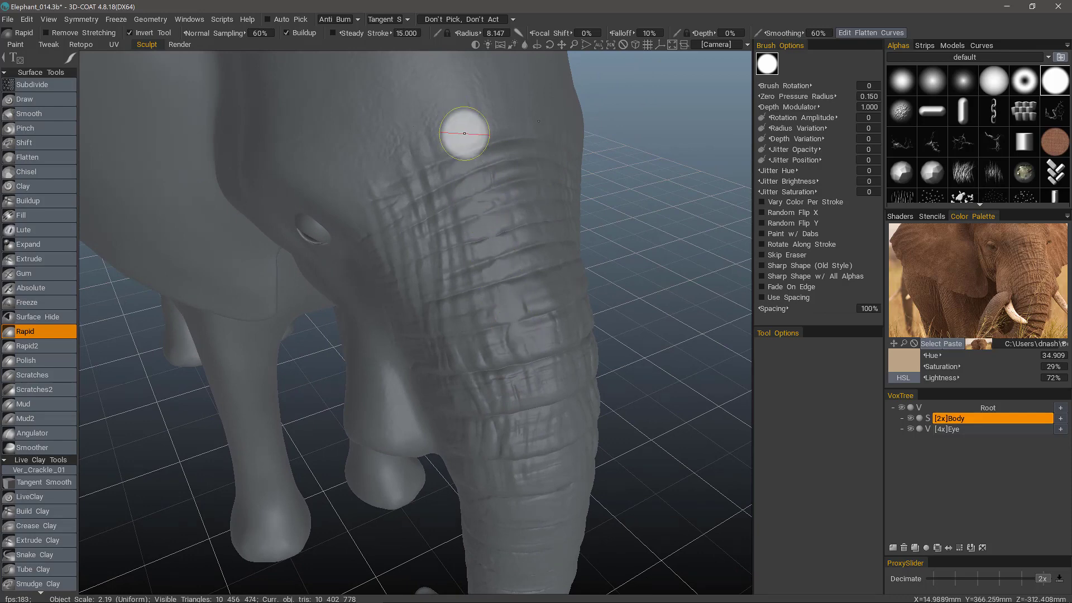
# Try another Polish Crisp stroke over the wrinkles nearer the eye and undo it
pyautogui.moveTo(465, 134)
pyautogui.keyDown('alt'); pyautogui.mouseDown()
pyautogui.moveTo(467, 172)
pyautogui.moveTo(414, 206)
pyautogui.mouseUp(); pyautogui.keyUp('alt')
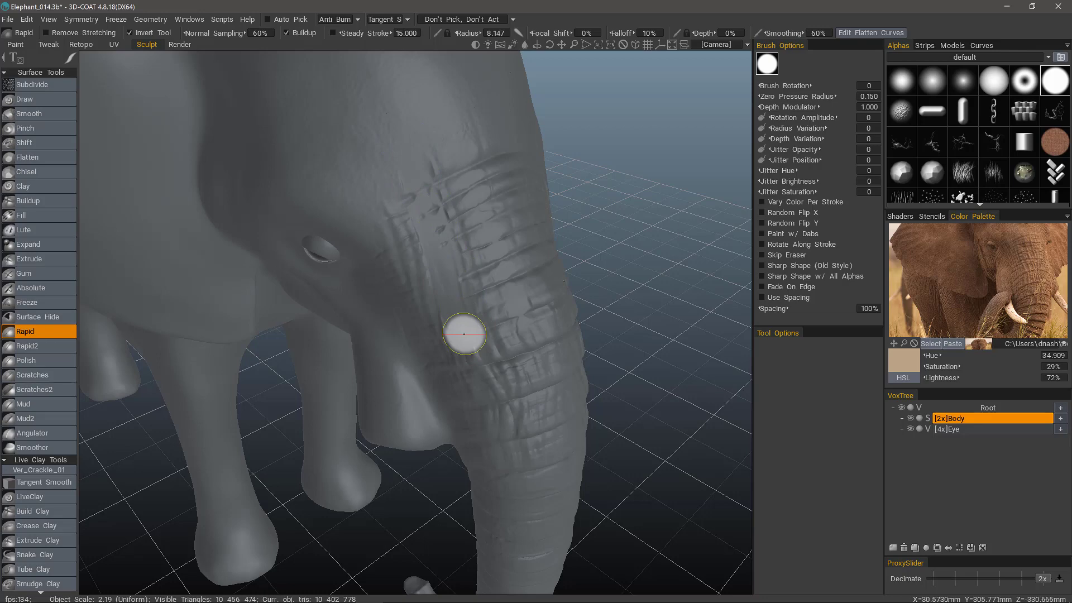
pyautogui.moveTo(438, 192)
pyautogui.mouseDown()
pyautogui.moveTo(464, 335)
pyautogui.moveTo(505, 109)
pyautogui.mouseUp()
pyautogui.moveTo(504, 109)
pyautogui.mouseDown(button='middle')
pyautogui.moveTo(565, 124)
pyautogui.moveTo(846, 35)
pyautogui.moveTo(475, 232)
pyautogui.mouseUp(button='middle')
pyautogui.keyDown('alt'); pyautogui.moveTo(475, 231); pyautogui.dragTo(501, 212); pyautogui.keyUp('alt')
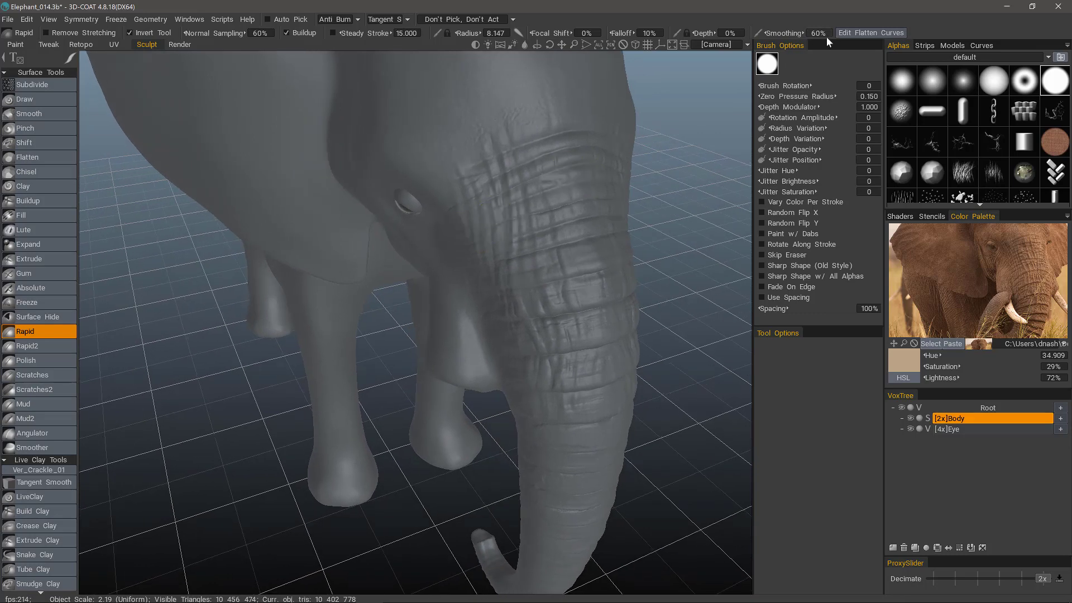
# Examine the flatten curve of the Polish Crisp preset and compare it with the flatten curve of the Polish preset
pyautogui.click(857, 33)
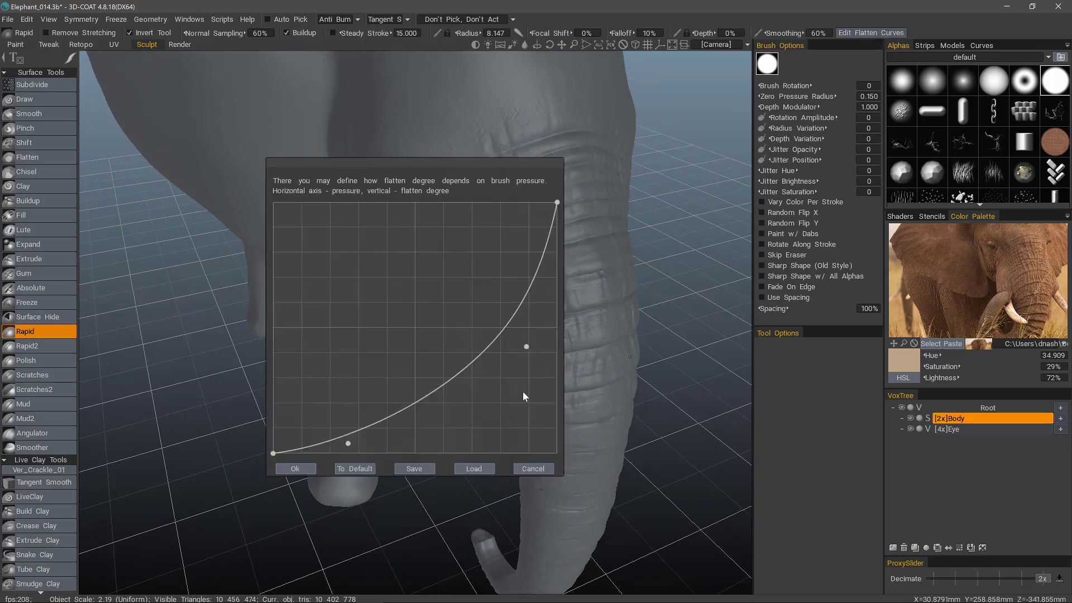
pyautogui.click(528, 469)
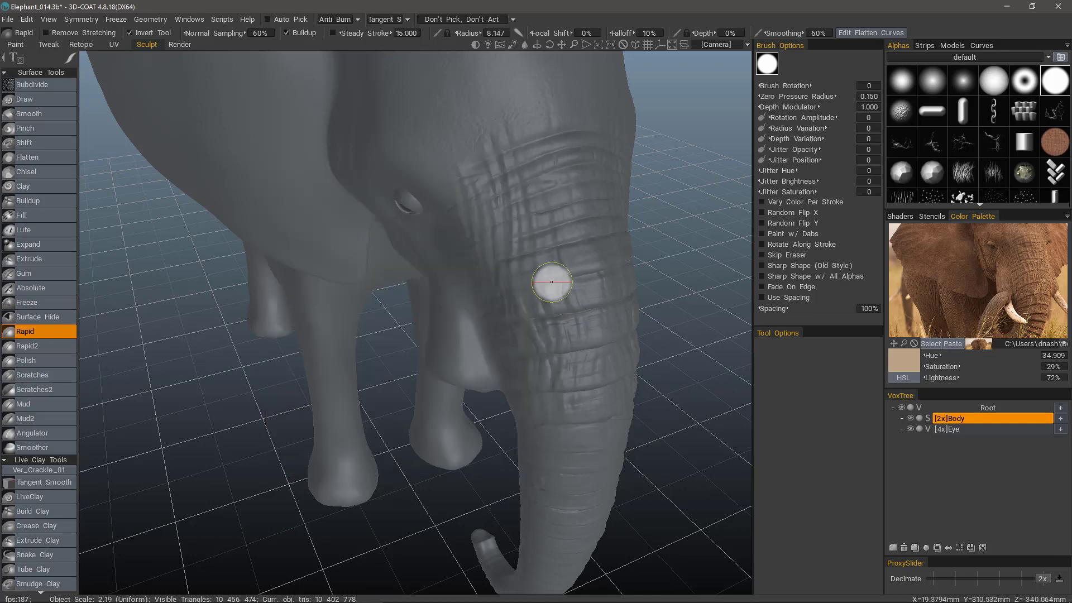
pyautogui.press('1')
pyautogui.click(567, 441)
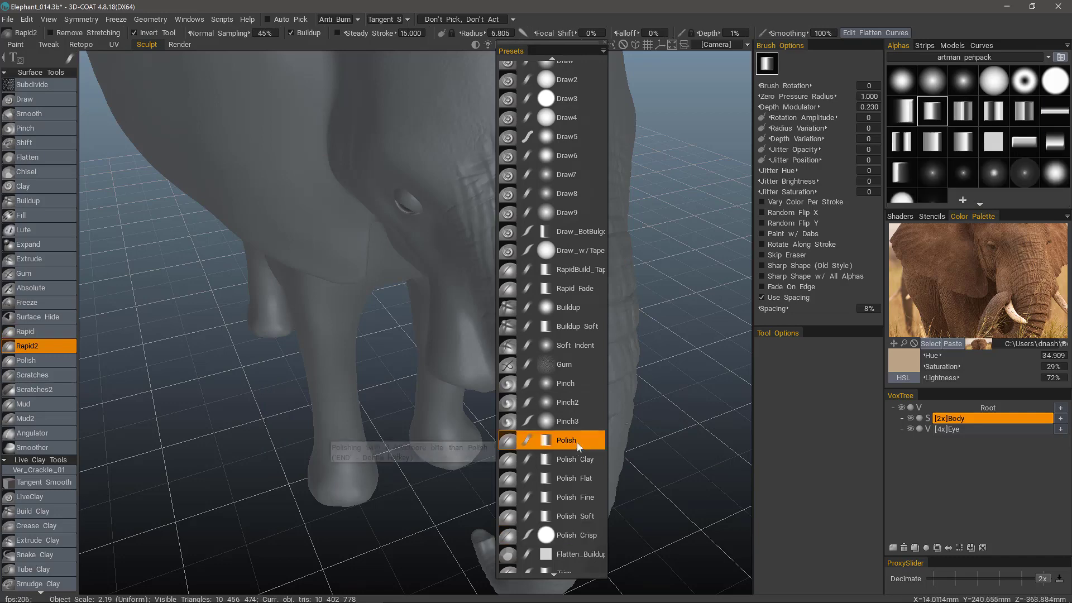
pyautogui.moveTo(686, 437); pyautogui.dragTo(669, 296)
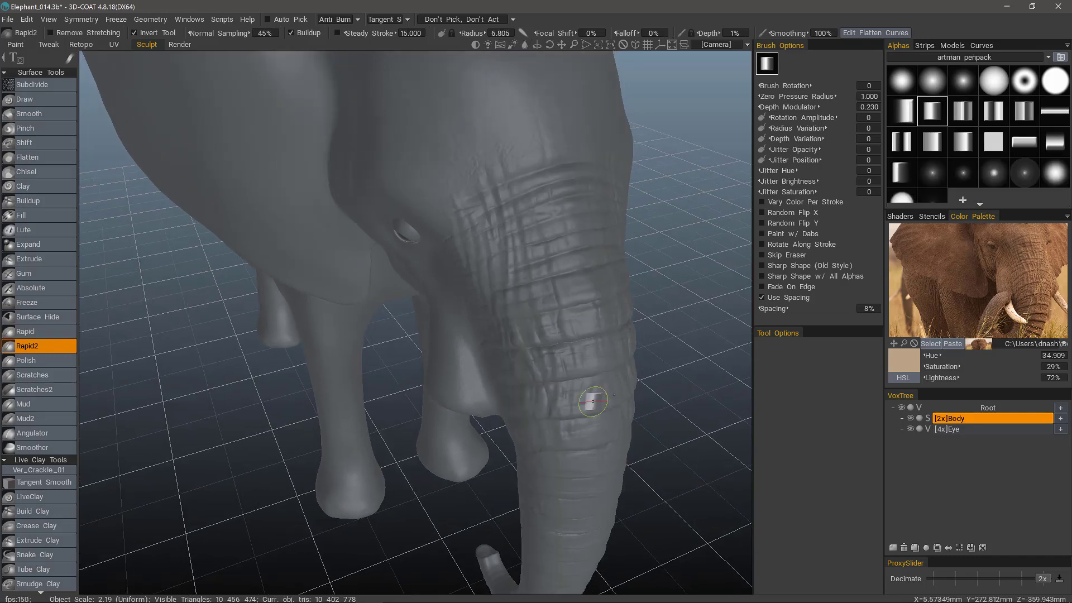
pyautogui.click(860, 32)
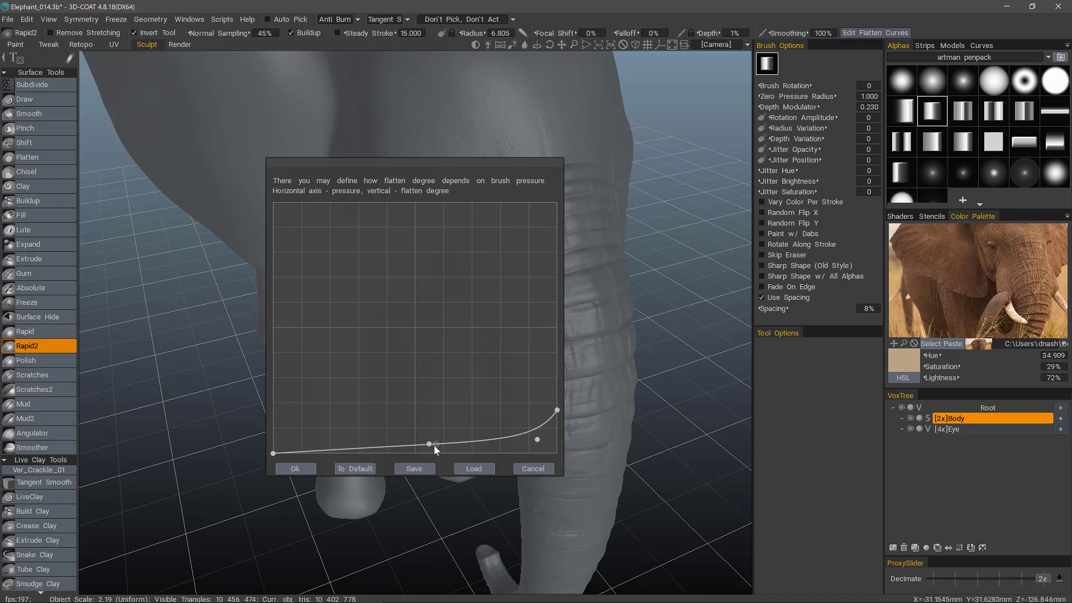
pyautogui.click(531, 469)
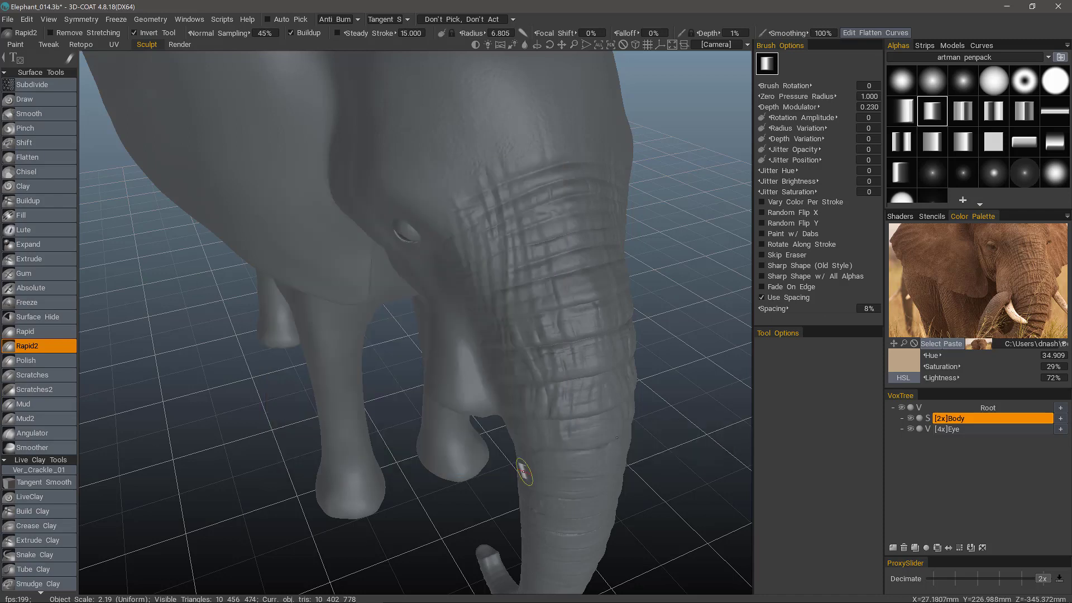
# Switch to the Rapid tool and examine its flatten curve without changing it
pyautogui.click(55, 332)
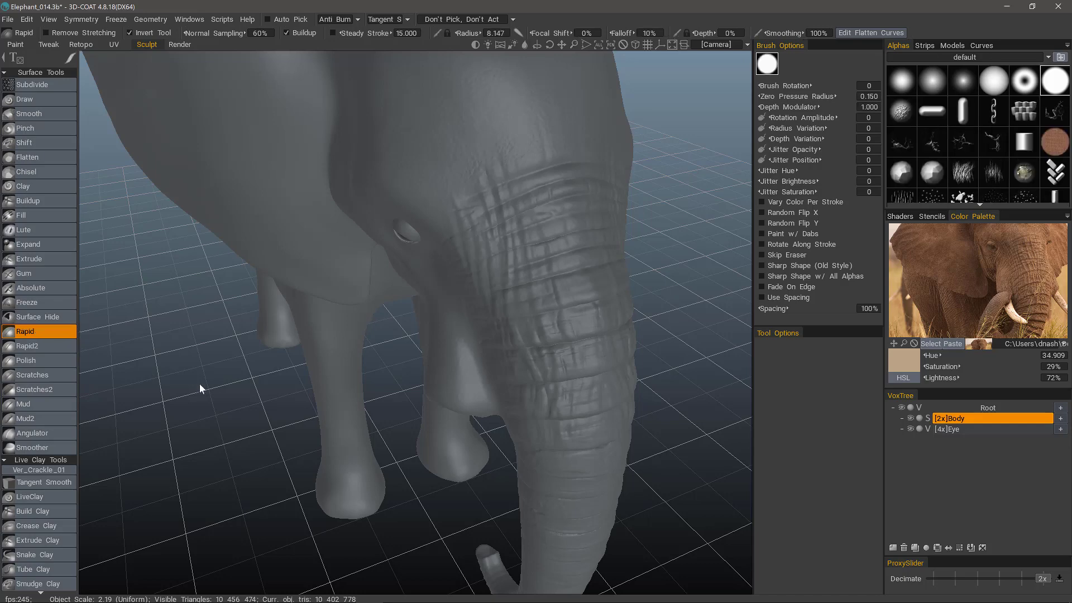
pyautogui.moveTo(216, 384); pyautogui.dragTo(249, 344)
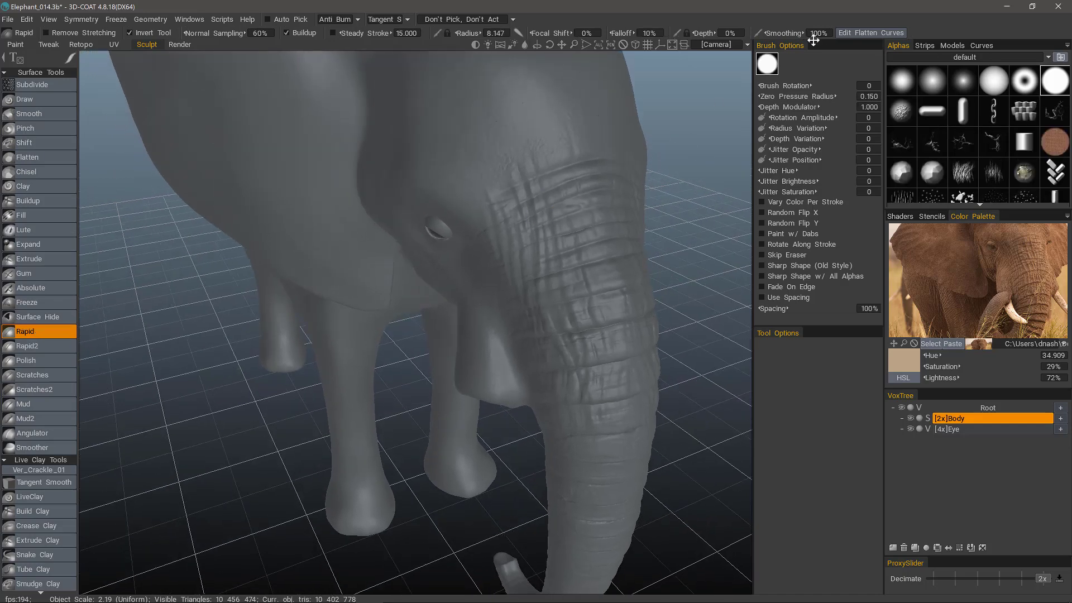
pyautogui.click(853, 33)
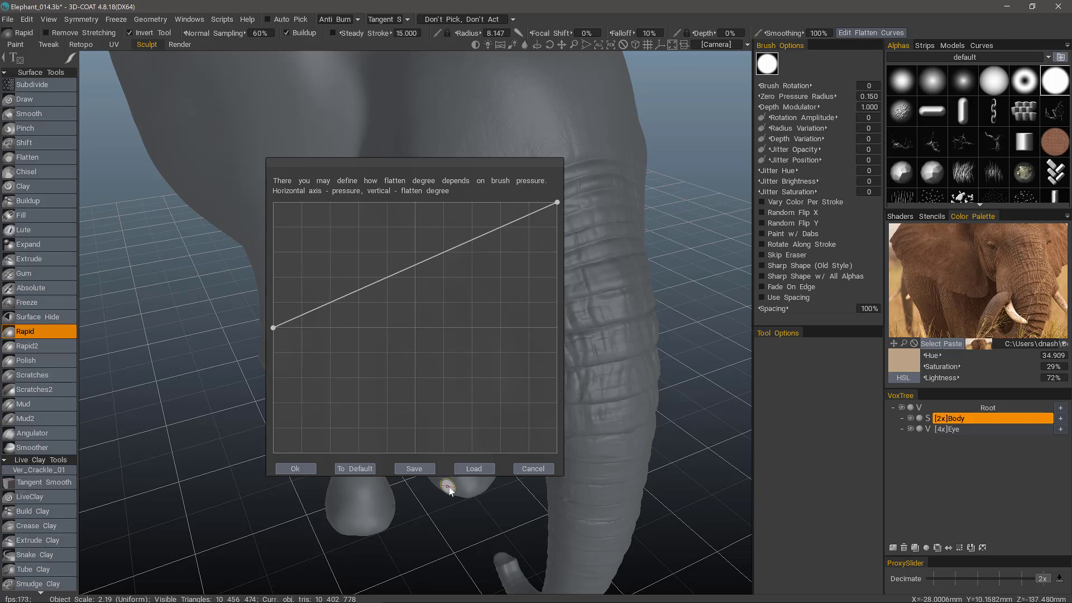
pyautogui.click(527, 470)
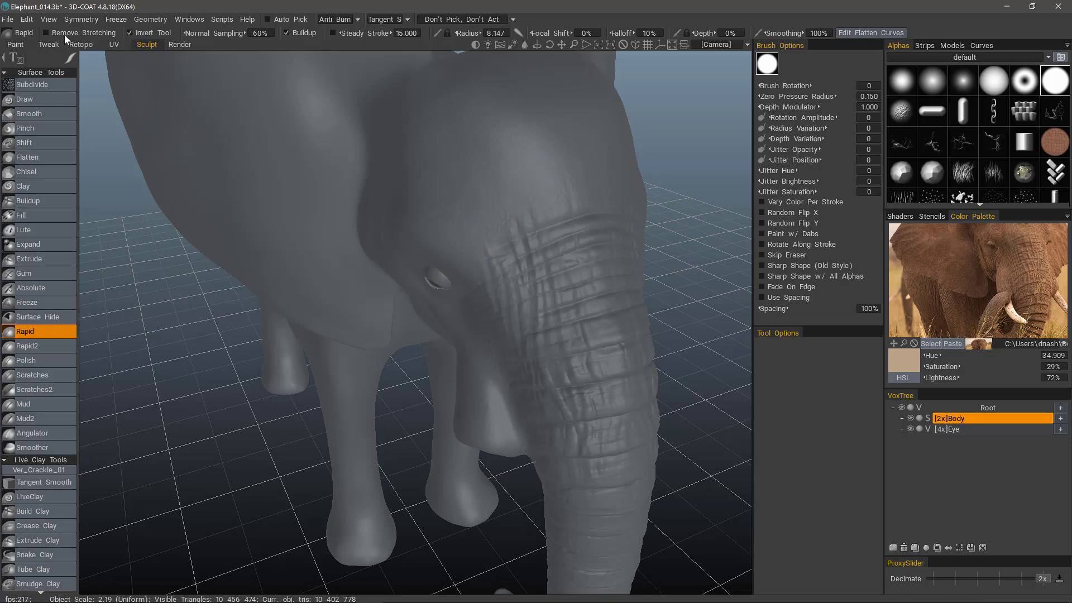
# Turn off Invert Tool and try a Rapid stroke at 24% depth across the forehead, then undo it
pyautogui.click(130, 32)
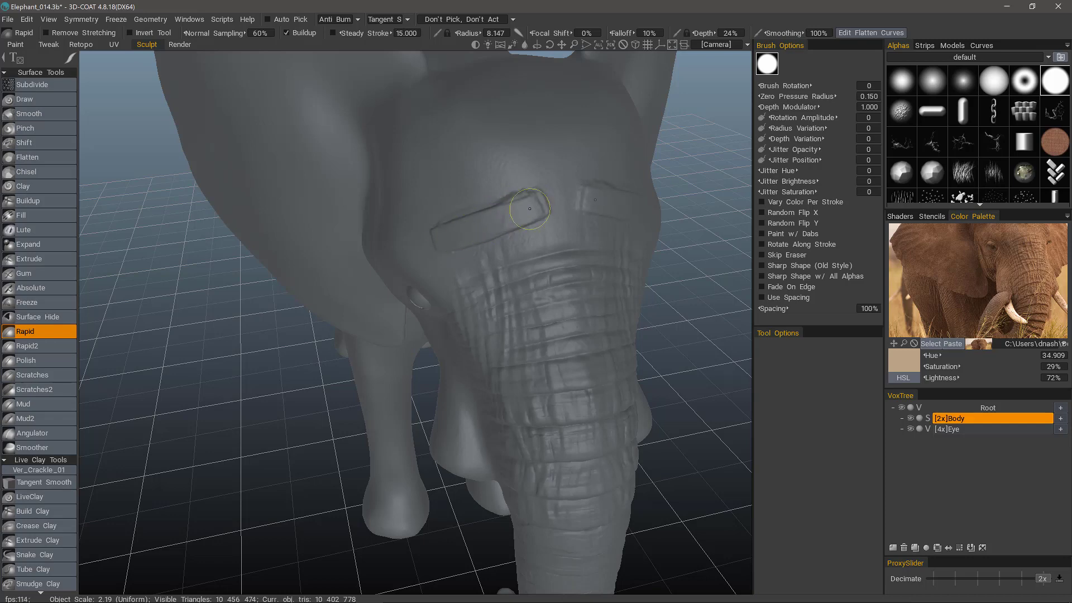
pyautogui.moveTo(533, 209); pyautogui.dragTo(455, 234)
pyautogui.moveTo(448, 290)
pyautogui.keyDown('alt'); pyautogui.mouseDown()
pyautogui.moveTo(455, 374)
pyautogui.moveTo(486, 341)
pyautogui.moveTo(480, 378)
pyautogui.moveTo(466, 386)
pyautogui.mouseUp(); pyautogui.keyUp('alt')
pyautogui.hotkey('ctrl', 'z')
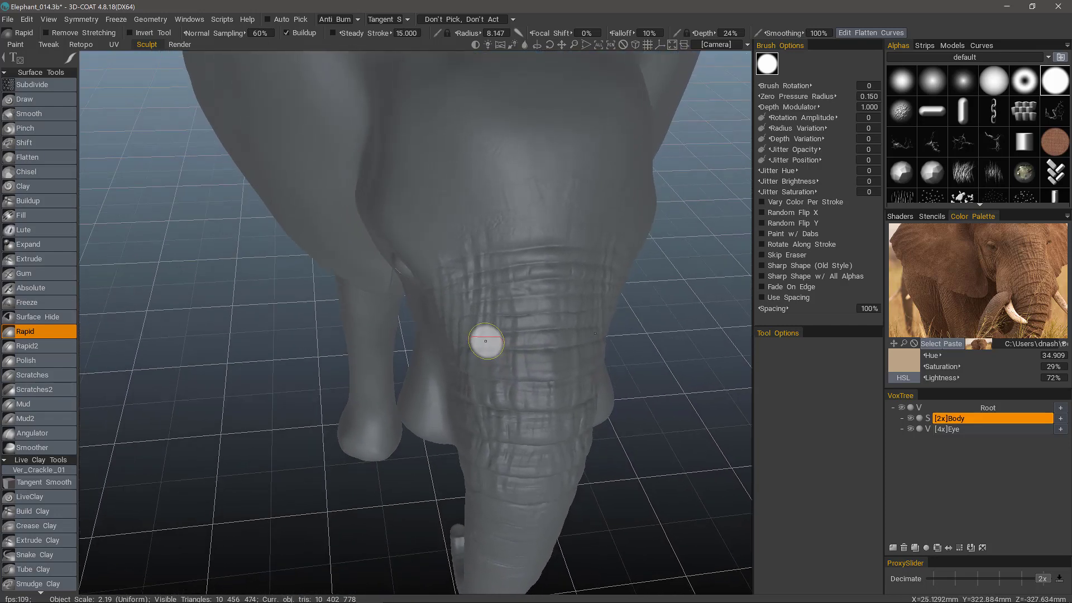
# Turn off Buildup for the Rapid tool, try the same stroke across the forehead and undo it
pyautogui.click(286, 33)
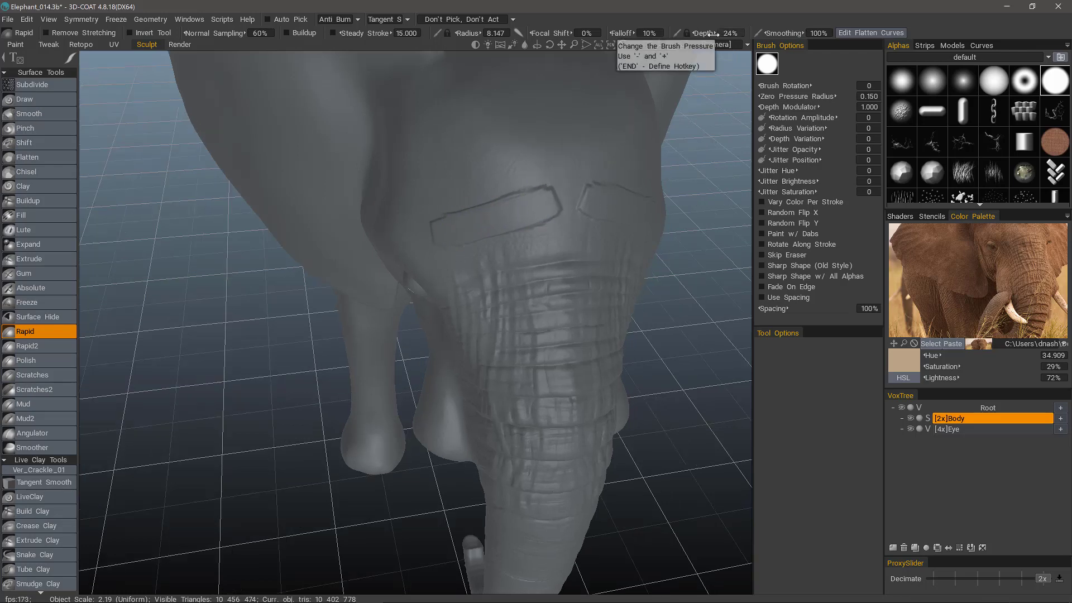
pyautogui.keyDown('alt'); pyautogui.moveTo(368, 264); pyautogui.dragTo(386, 235); pyautogui.keyUp('alt')
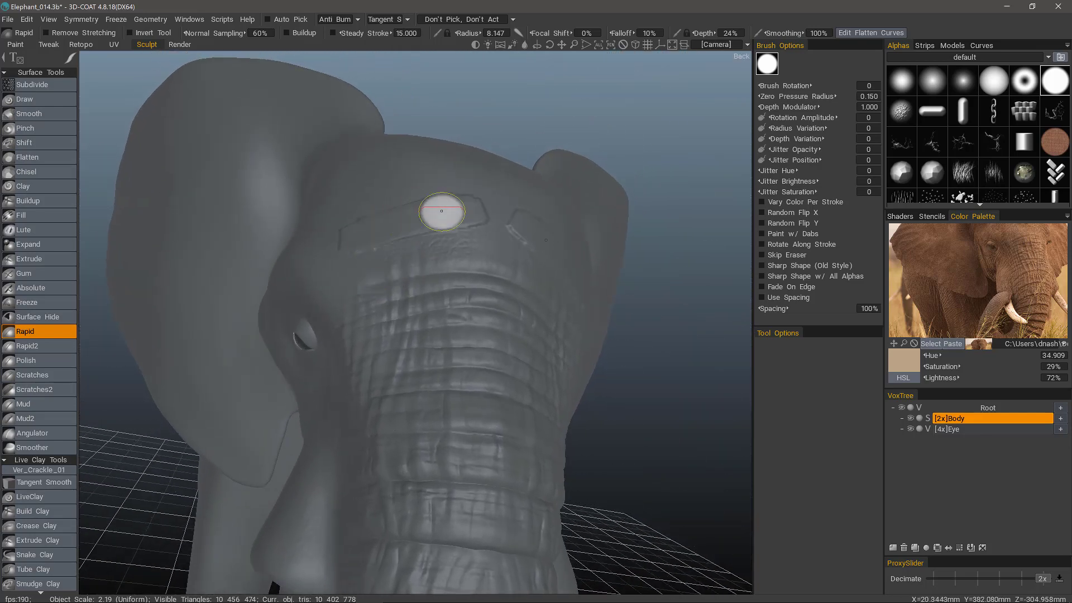
pyautogui.moveTo(323, 313)
pyautogui.keyDown('alt'); pyautogui.mouseDown()
pyautogui.moveTo(285, 307)
pyautogui.moveTo(355, 307)
pyautogui.moveTo(313, 324)
pyautogui.mouseUp(); pyautogui.keyUp('alt')
pyautogui.hotkey('ctrl', 'z')
# Switch to the Rapid2 tool and raise its brush depth to 62%
pyautogui.click(48, 346)
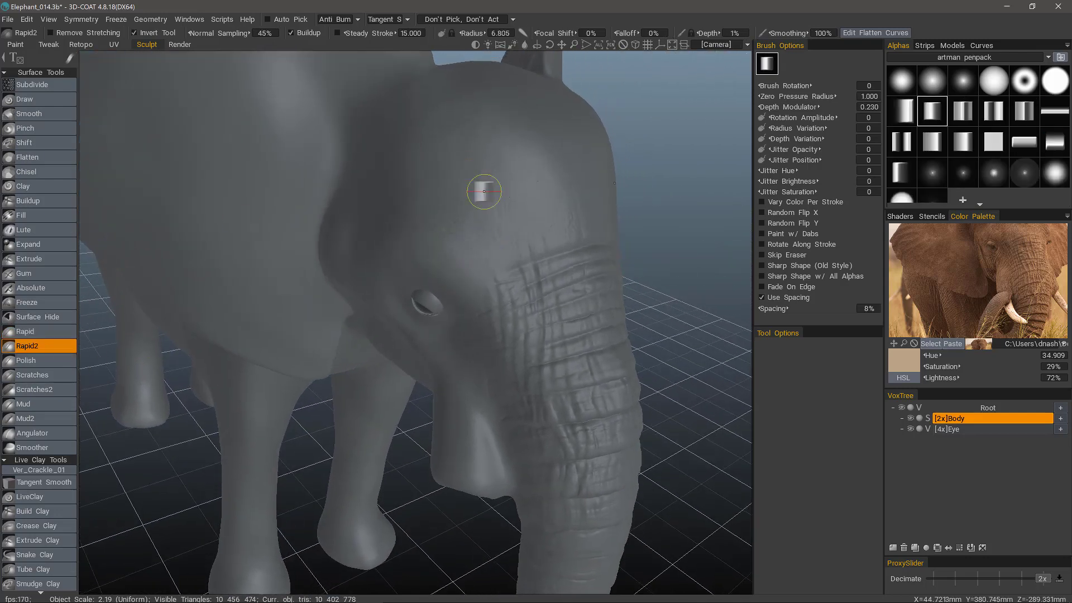
pyautogui.moveTo(503, 134)
pyautogui.keyDown('alt'); pyautogui.mouseDown()
pyautogui.moveTo(542, 98)
pyautogui.moveTo(506, 238)
pyautogui.moveTo(538, 215)
pyautogui.mouseUp(); pyautogui.keyUp('alt')
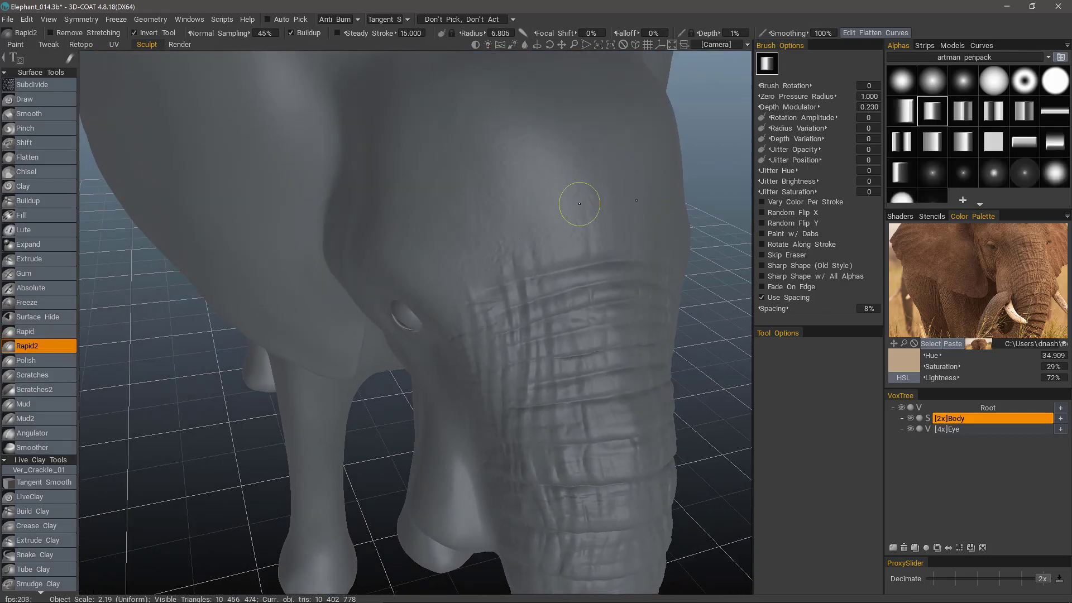
pyautogui.moveTo(556, 202); pyautogui.dragTo(547, 201, button='right')
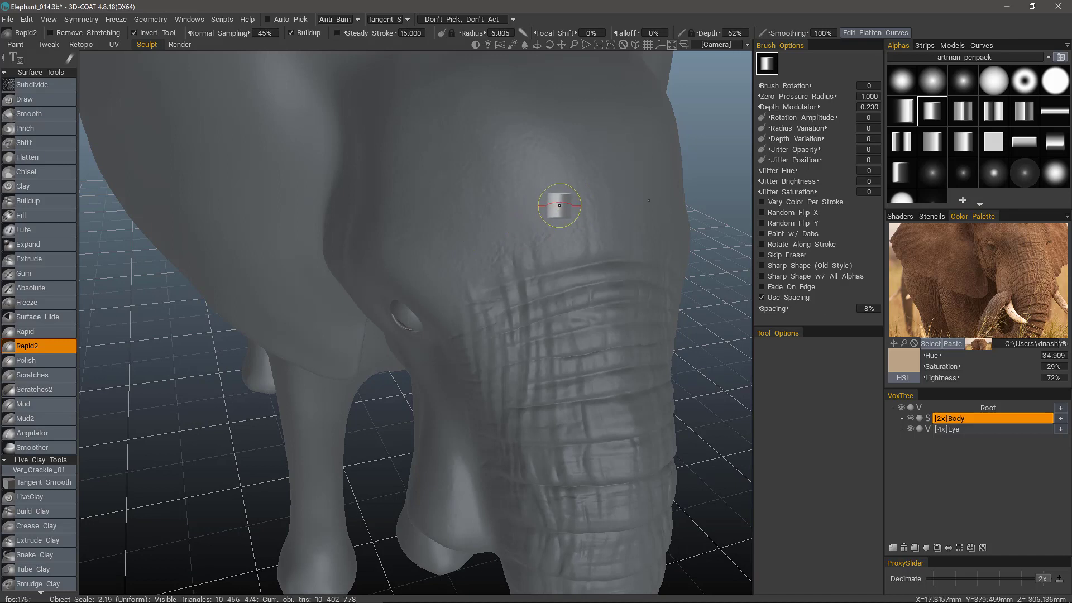
# Reset the Rapid2 tool's flatten curve to its default and accept it
pyautogui.click(855, 34)
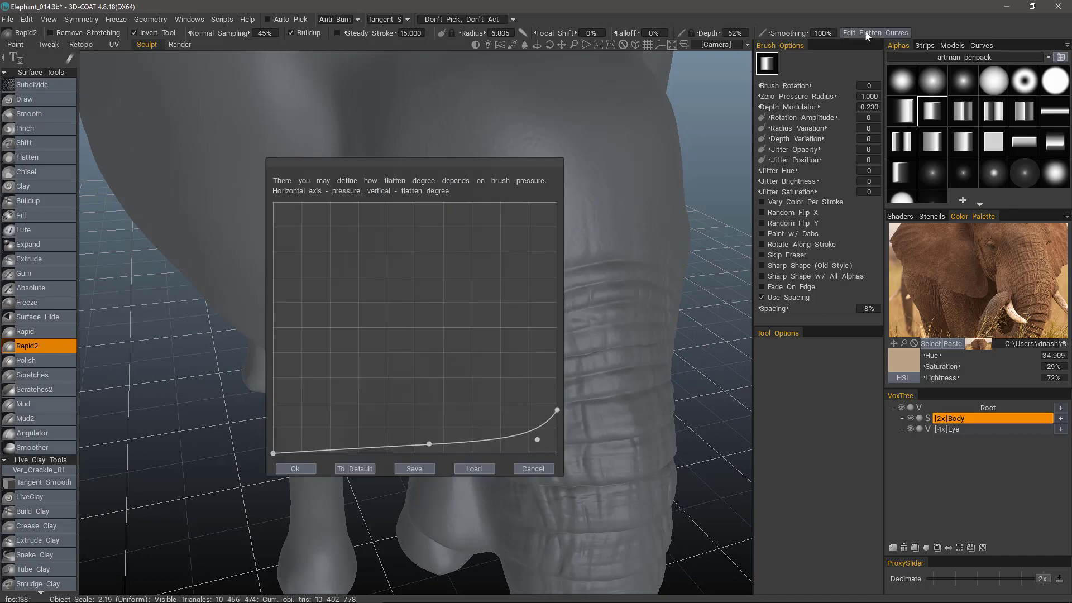
pyautogui.click(367, 469)
pyautogui.click(300, 468)
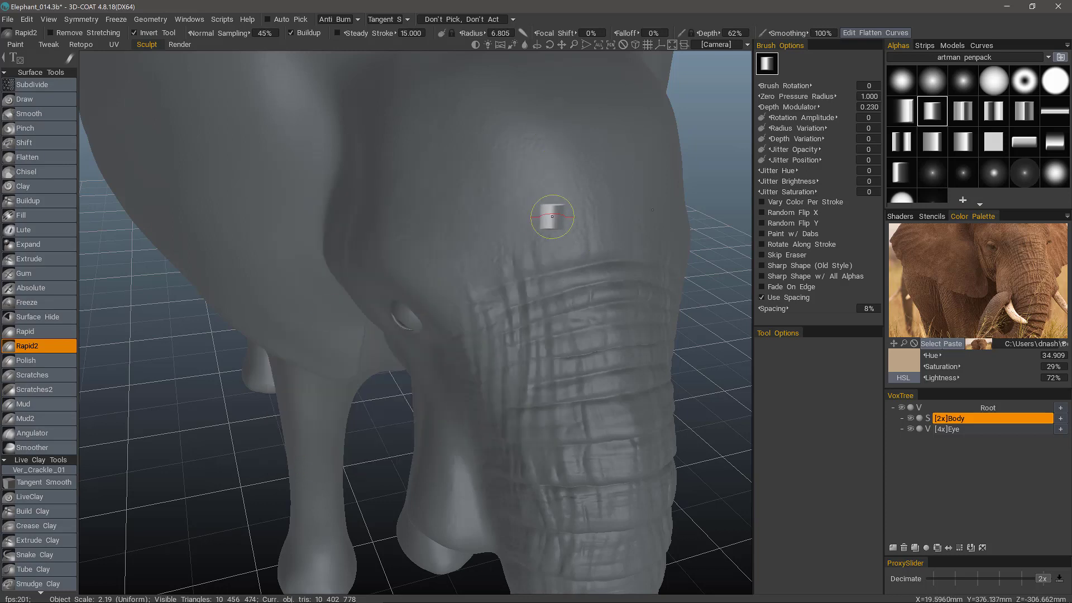
# Try a Rapid2 stroke across the forehead above the trunk wrinkles and undo it
pyautogui.moveTo(582, 193); pyautogui.dragTo(431, 238)
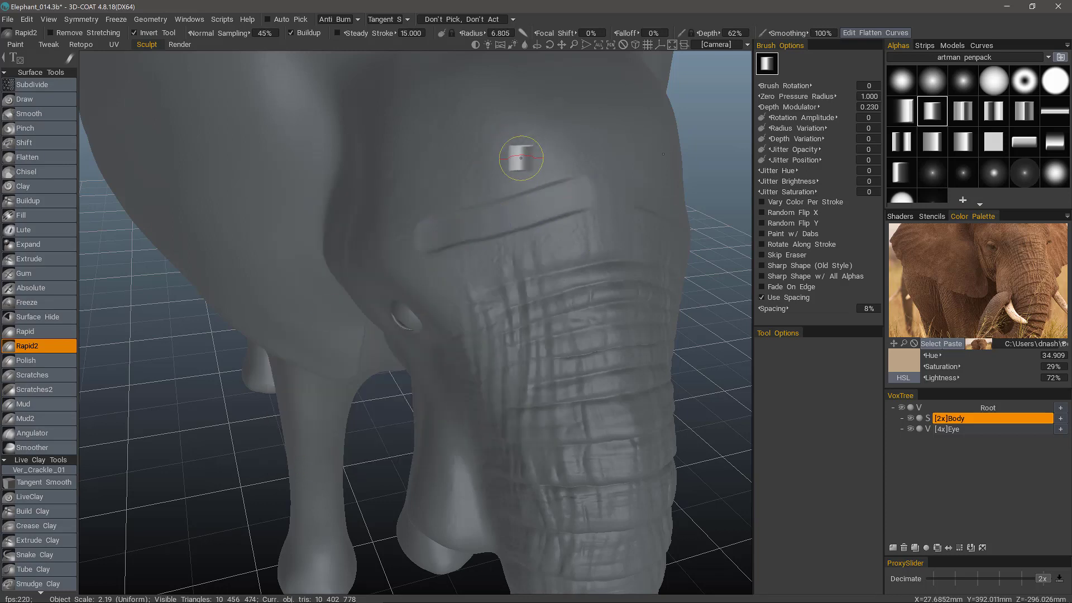
pyautogui.hotkey('ctrl', 'z')
pyautogui.hotkey('ctrl', 'z')
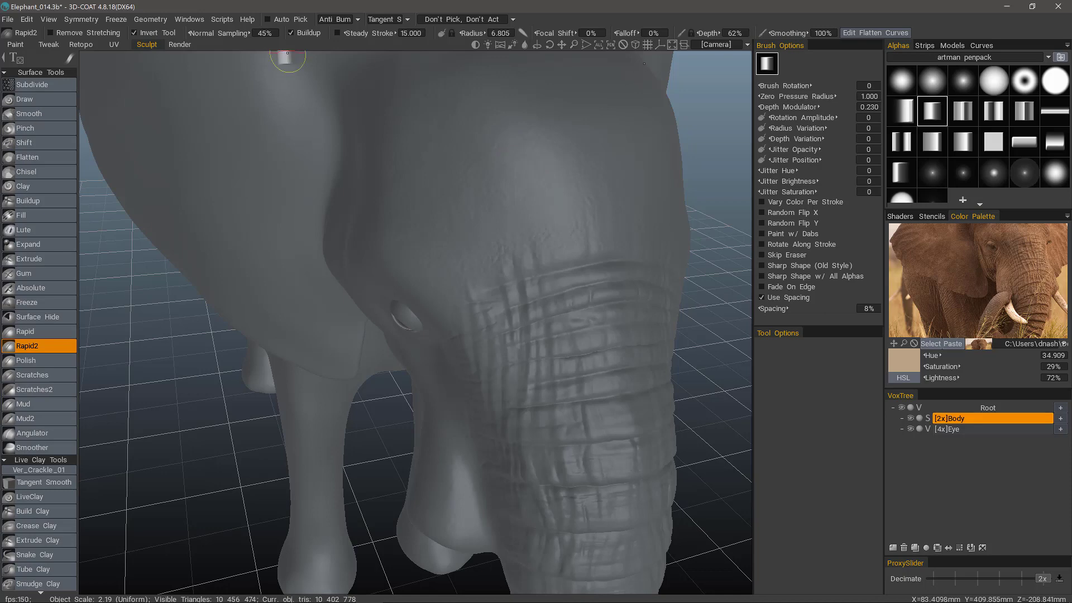
# Turn off Invert Tool and sculpt several parallel slanting Rapid2 strokes up the forehead above the trunk wrinkles
pyautogui.keyDown('alt'); pyautogui.moveTo(550, 213); pyautogui.dragTo(522, 234); pyautogui.keyUp('alt')
pyautogui.moveTo(532, 179)
pyautogui.keyDown('alt'); pyautogui.mouseDown()
pyautogui.moveTo(539, 122)
pyautogui.moveTo(475, 270)
pyautogui.moveTo(505, 179)
pyautogui.moveTo(424, 227)
pyautogui.mouseUp(); pyautogui.keyUp('alt')
pyautogui.moveTo(498, 141); pyautogui.dragTo(429, 188)
pyautogui.moveTo(466, 113); pyautogui.dragTo(403, 143)
pyautogui.moveTo(403, 144)
pyautogui.keyDown('alt'); pyautogui.mouseDown()
pyautogui.moveTo(388, 162)
pyautogui.moveTo(395, 220)
pyautogui.moveTo(454, 144)
pyautogui.mouseUp(); pyautogui.keyUp('alt')
pyautogui.moveTo(383, 186)
pyautogui.keyDown('alt'); pyautogui.mouseDown()
pyautogui.moveTo(391, 378)
pyautogui.moveTo(393, 325)
pyautogui.moveTo(445, 283)
pyautogui.mouseUp(); pyautogui.keyUp('alt')
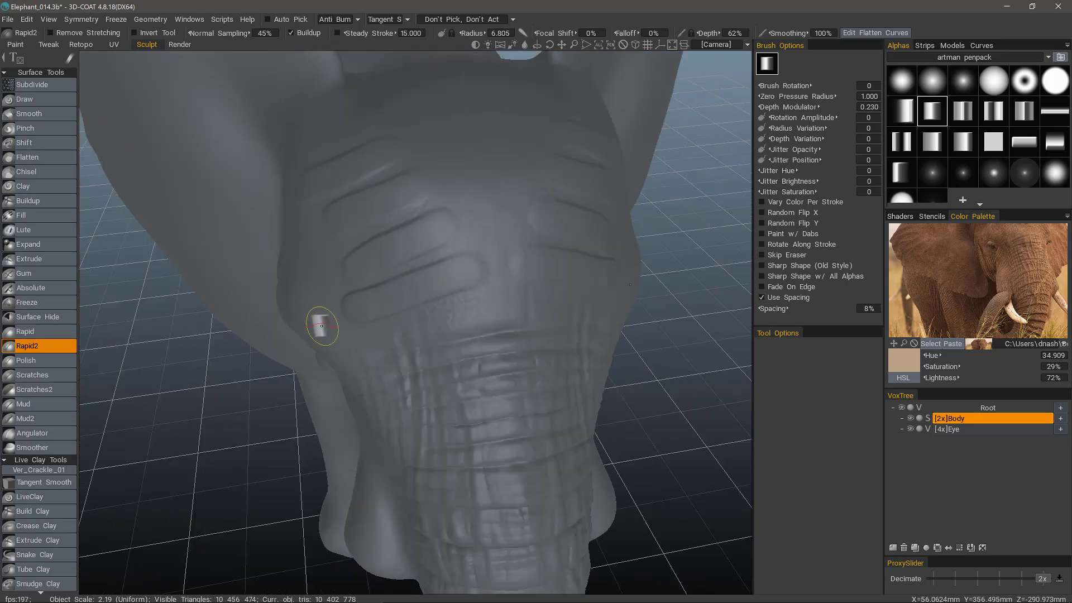